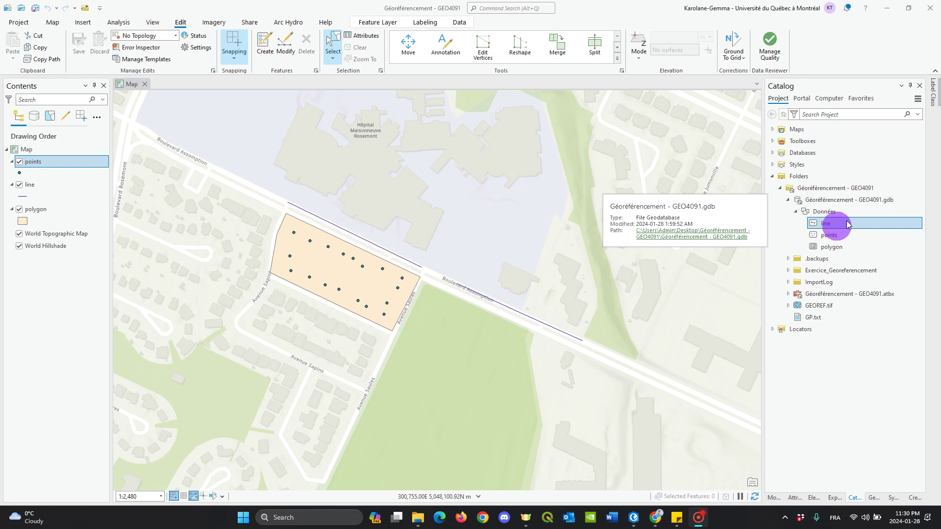
Start a new feature dataset in the Géoréférencement - GEO4091 geodatabase and name it Donnee.
{"action": "right_click", "coordinate": [858, 205]}
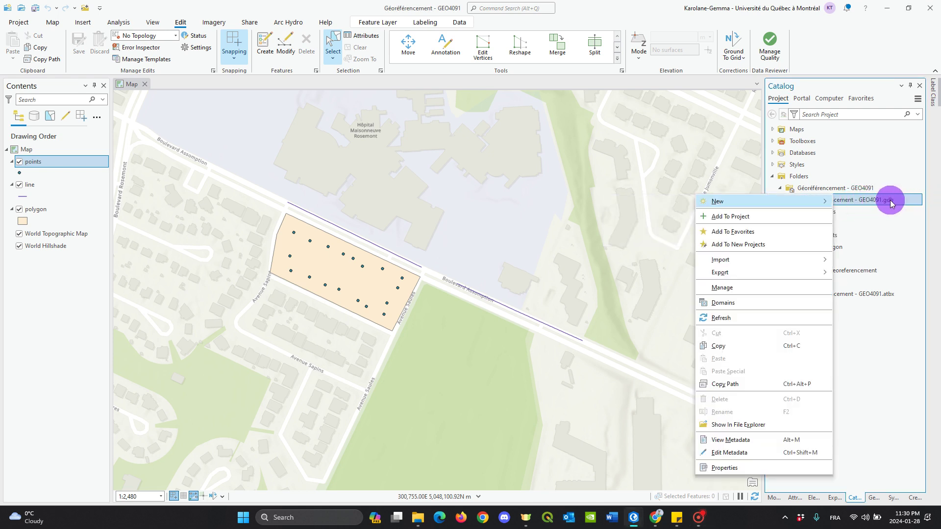
{"action": "mouse_move", "coordinate": [787, 208]}
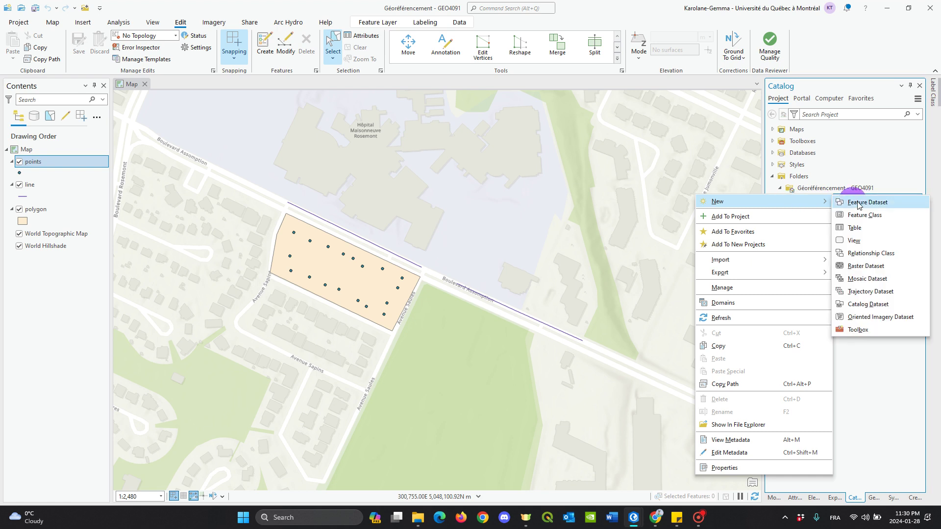
{"action": "left_click", "coordinate": [879, 206]}
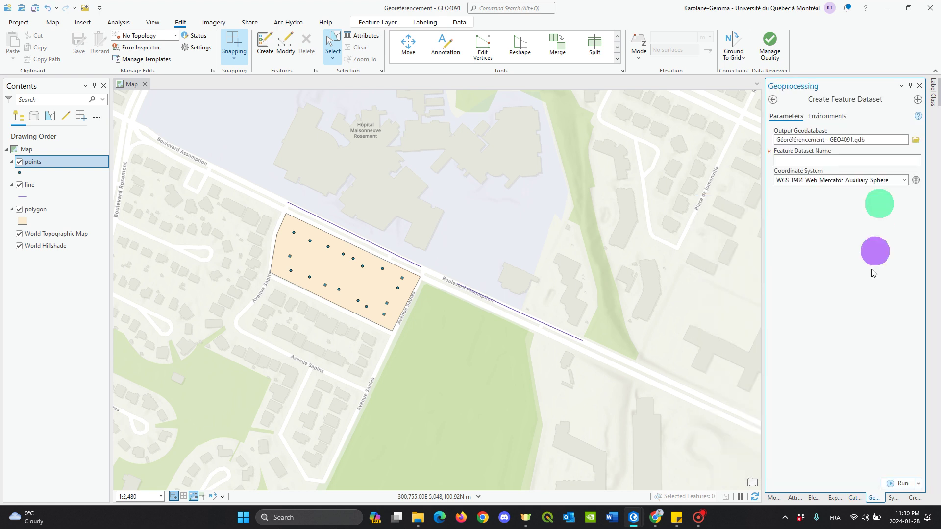
{"action": "left_click", "coordinate": [858, 161]}
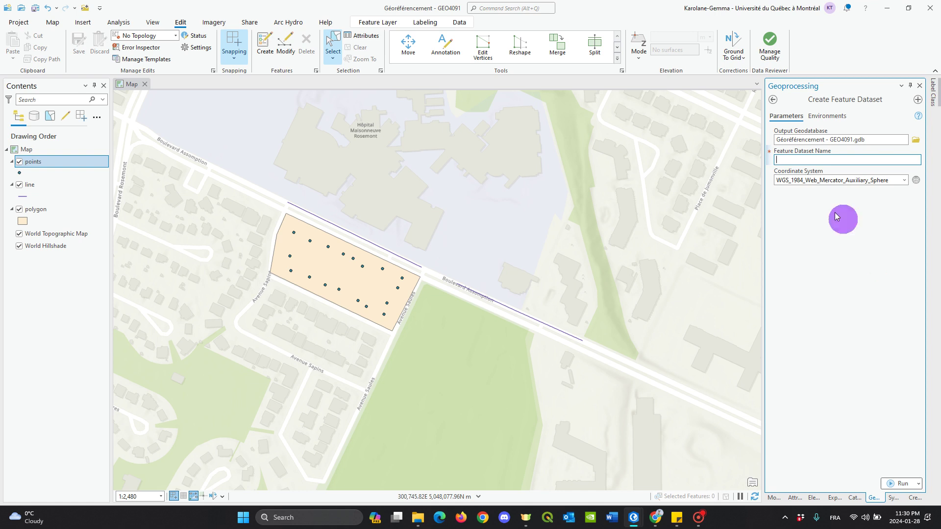
{"action": "left_click", "coordinate": [834, 161]}
{"action": "key", "text": "Caps_Lock"}
{"action": "type", "text": "Do"}
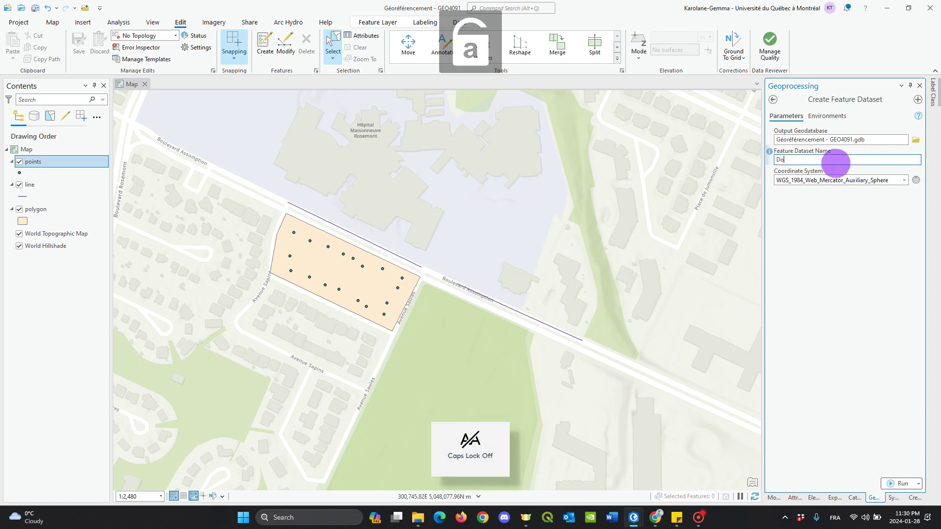
{"action": "type", "text": "nnee"}
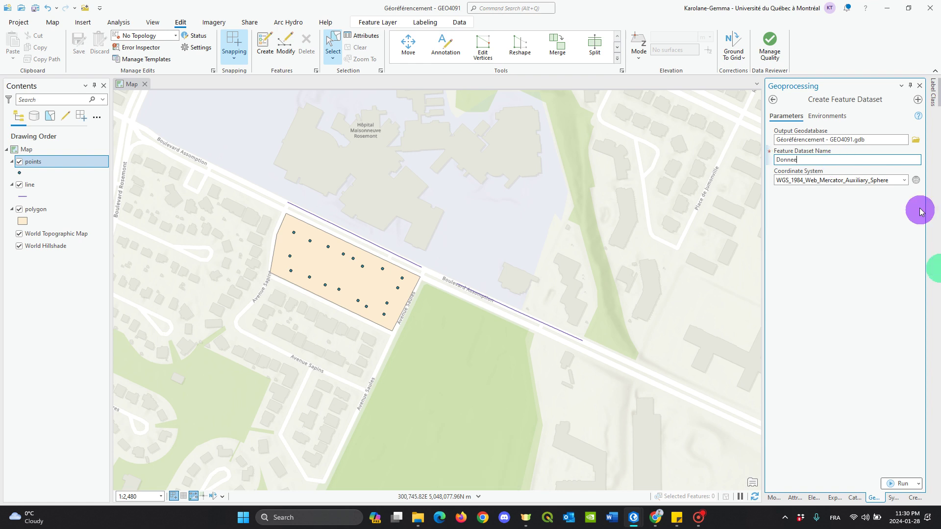
Set the new feature dataset's coordinate system to NAD 1983 CSRS MTM 8.
{"action": "left_click", "coordinate": [916, 180]}
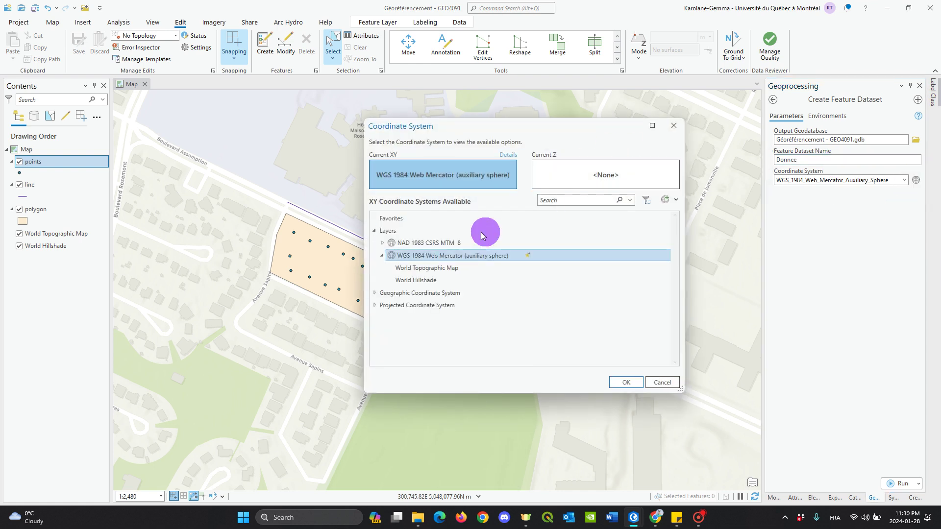
{"action": "left_click", "coordinate": [459, 241]}
{"action": "left_click", "coordinate": [627, 383]}
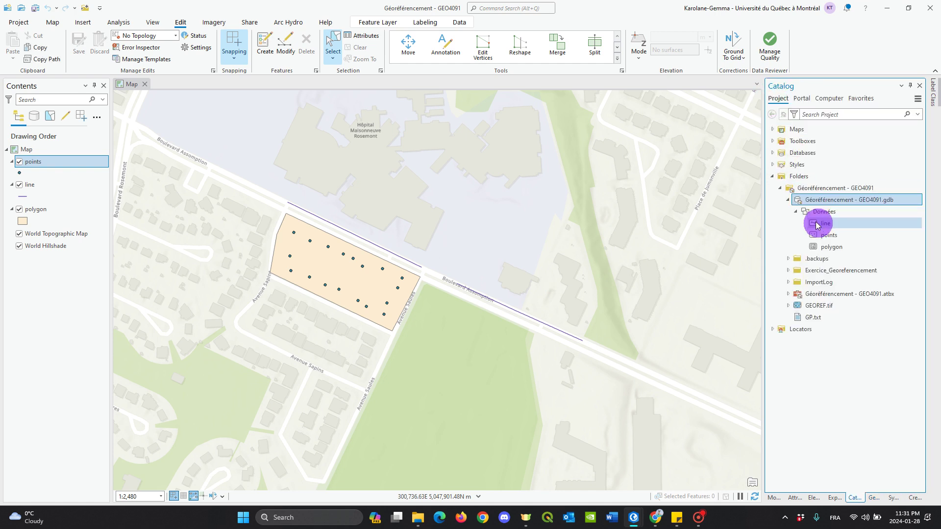
Examine the feature types offered for a new feature class in the Données dataset, and close the wizard without creating one.
{"action": "left_click", "coordinate": [817, 213]}
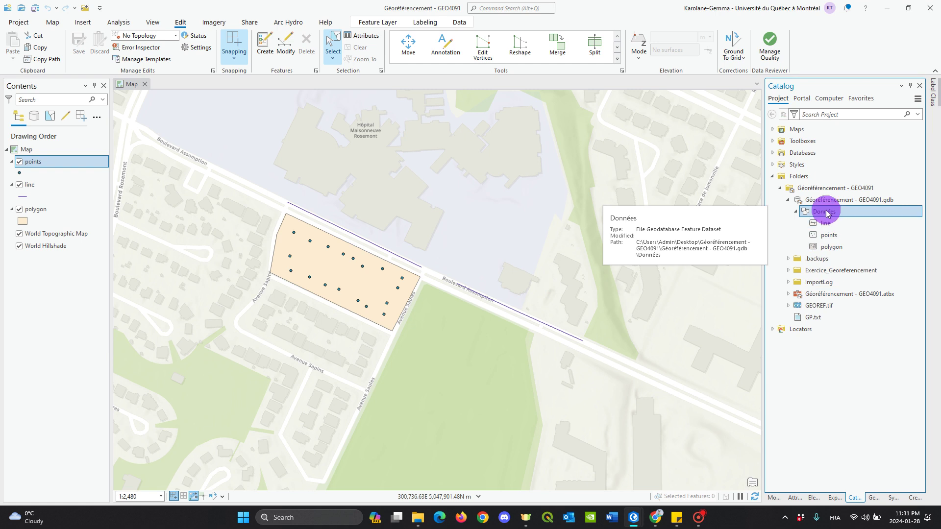
{"action": "right_click", "coordinate": [827, 213]}
{"action": "mouse_move", "coordinate": [733, 219]}
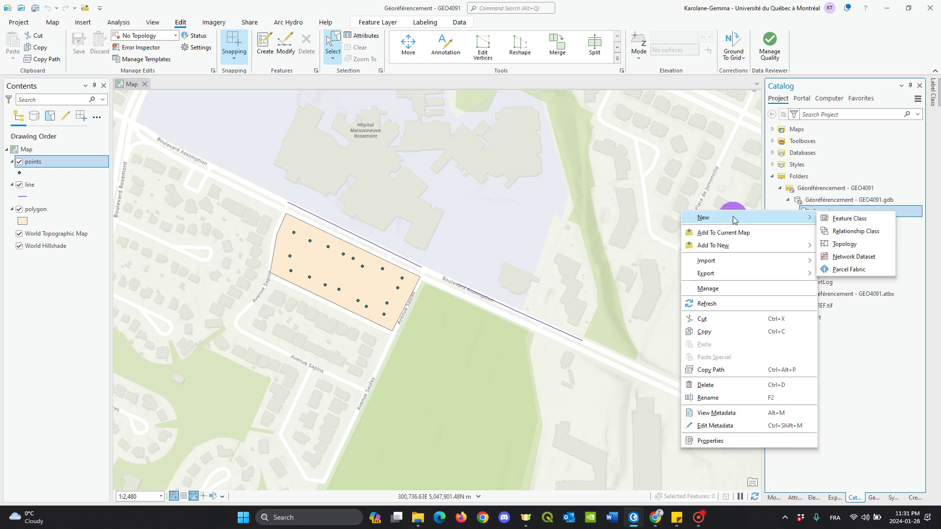
{"action": "left_click", "coordinate": [830, 199]}
{"action": "right_click", "coordinate": [841, 216]}
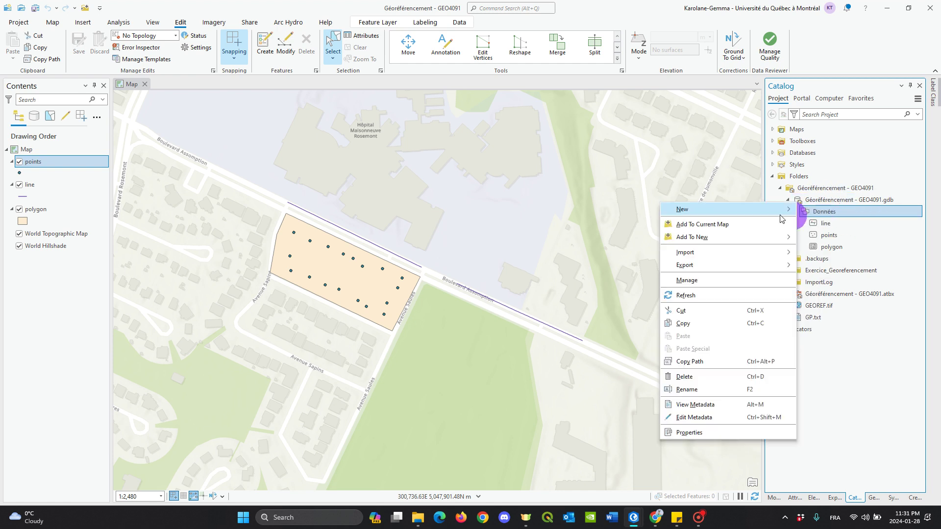
{"action": "mouse_move", "coordinate": [748, 216]}
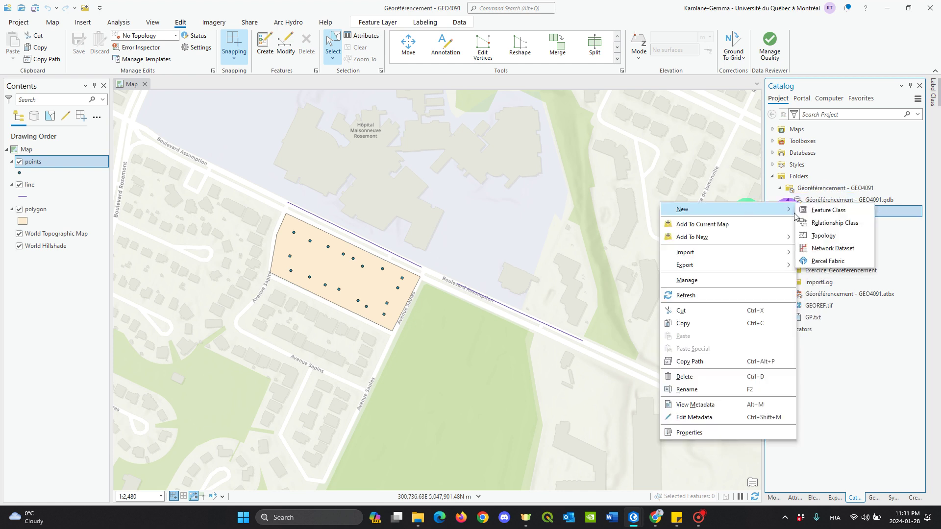
{"action": "left_click", "coordinate": [829, 213]}
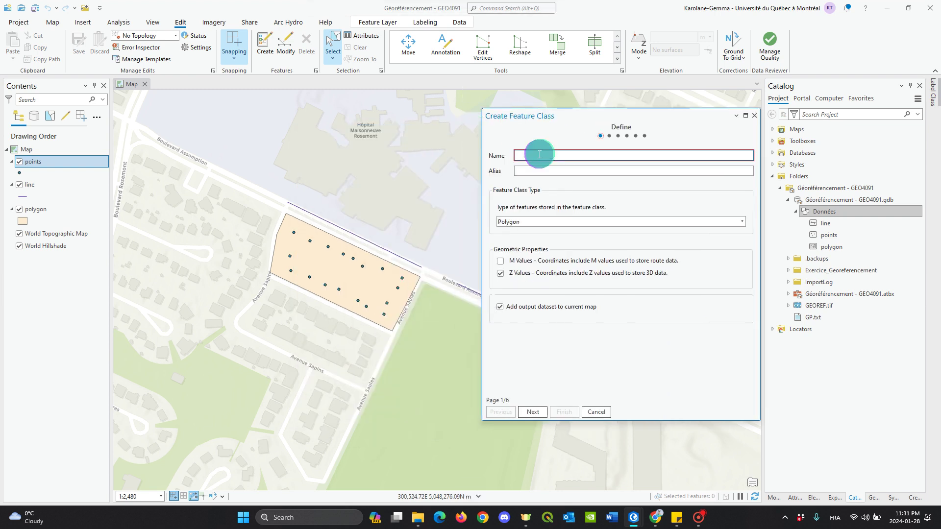
{"action": "left_click", "coordinate": [728, 223]}
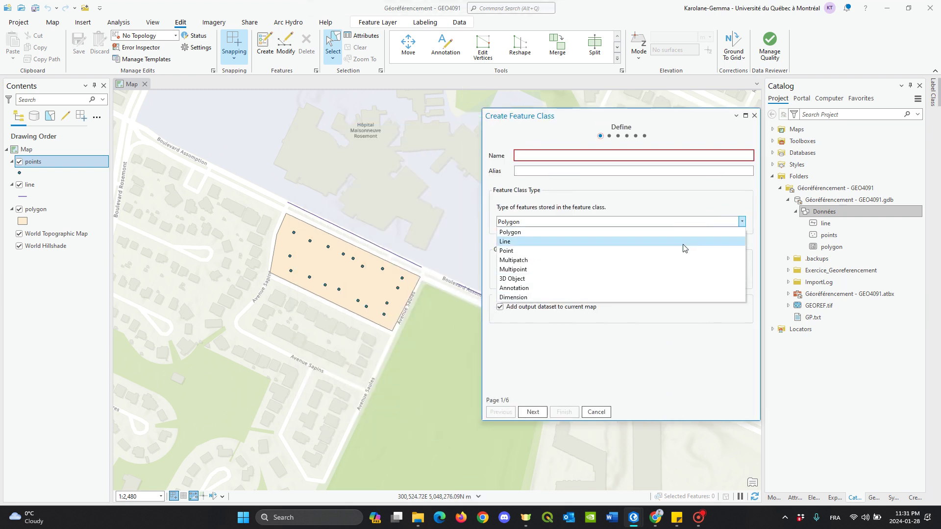
{"action": "left_click", "coordinate": [636, 224]}
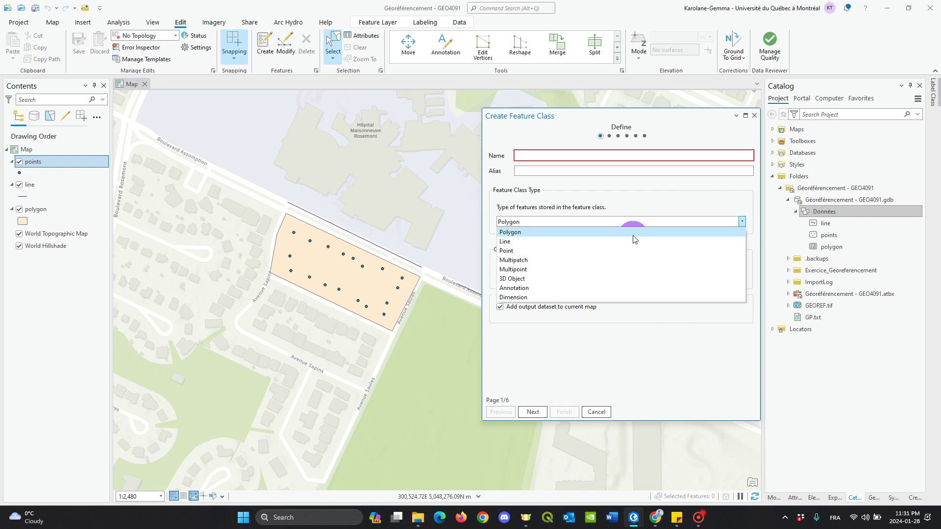
{"action": "left_click", "coordinate": [569, 377]}
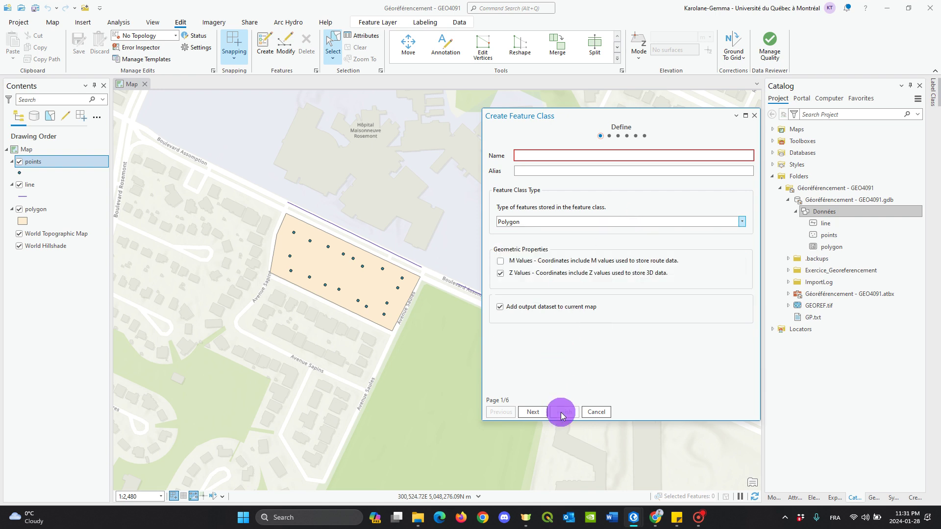
{"action": "left_click", "coordinate": [754, 116]}
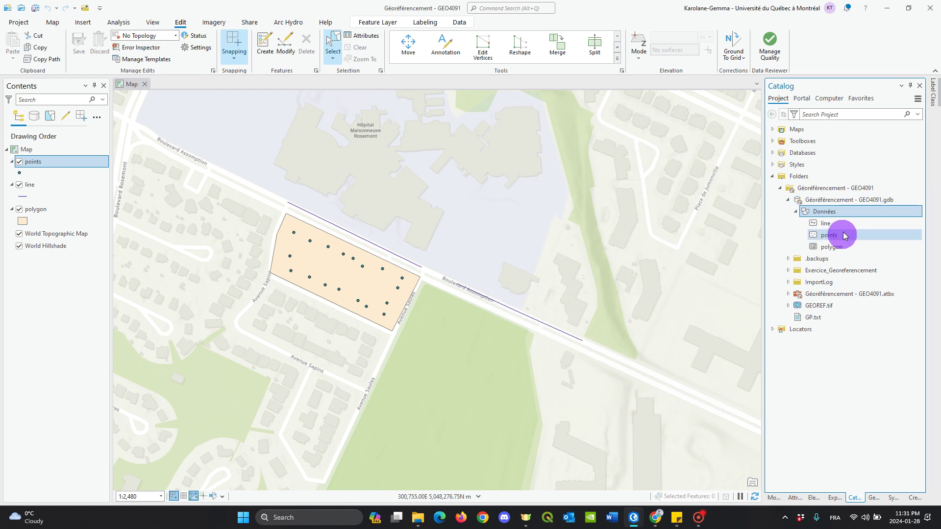
{"action": "left_click", "coordinate": [857, 246]}
{"action": "left_click", "coordinate": [865, 225]}
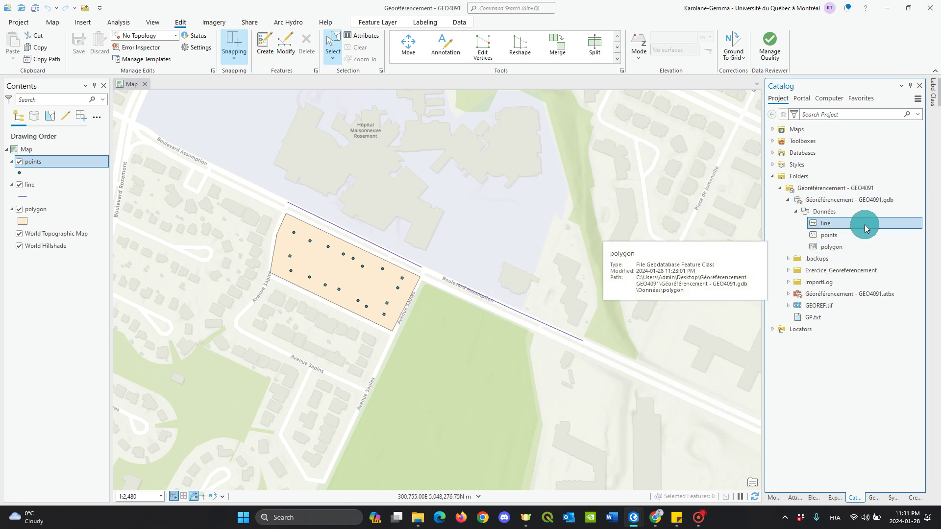
{"action": "left_click", "coordinate": [862, 246]}
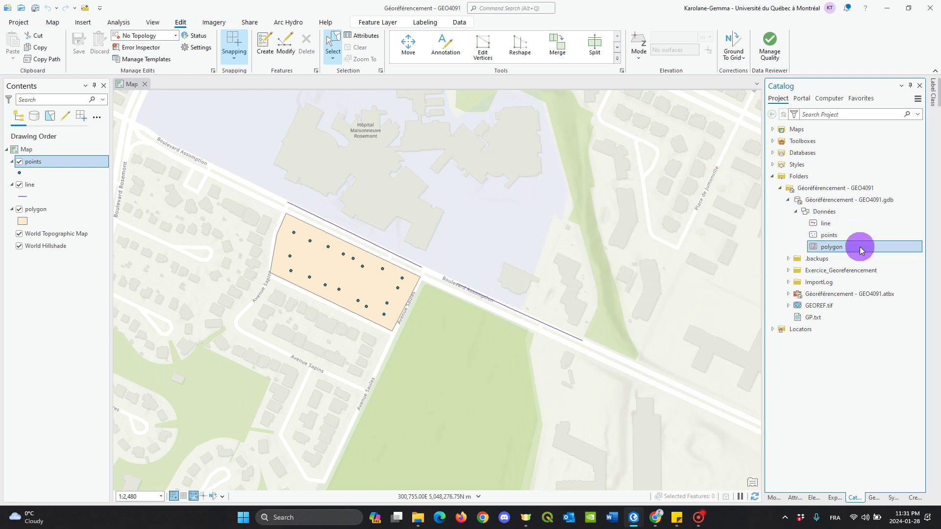
{"action": "left_click", "coordinate": [851, 224]}
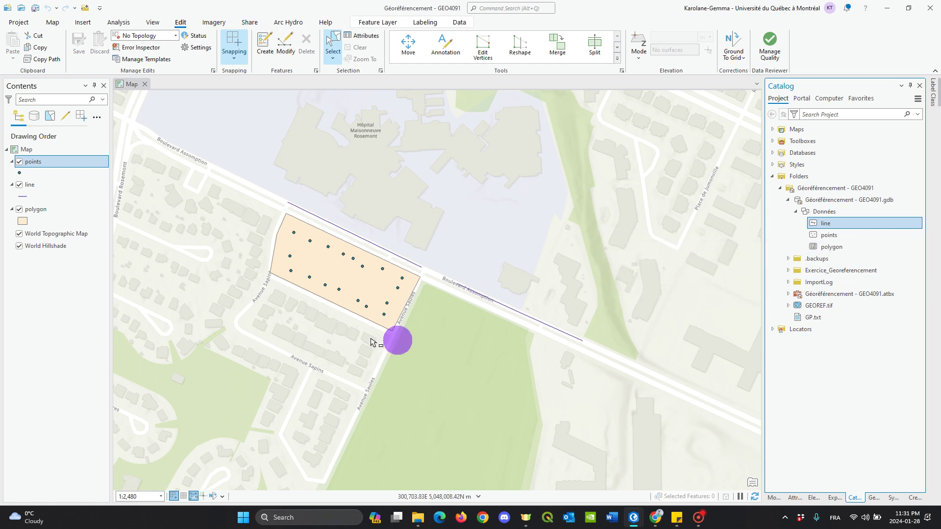
{"action": "left_click", "coordinate": [81, 300]}
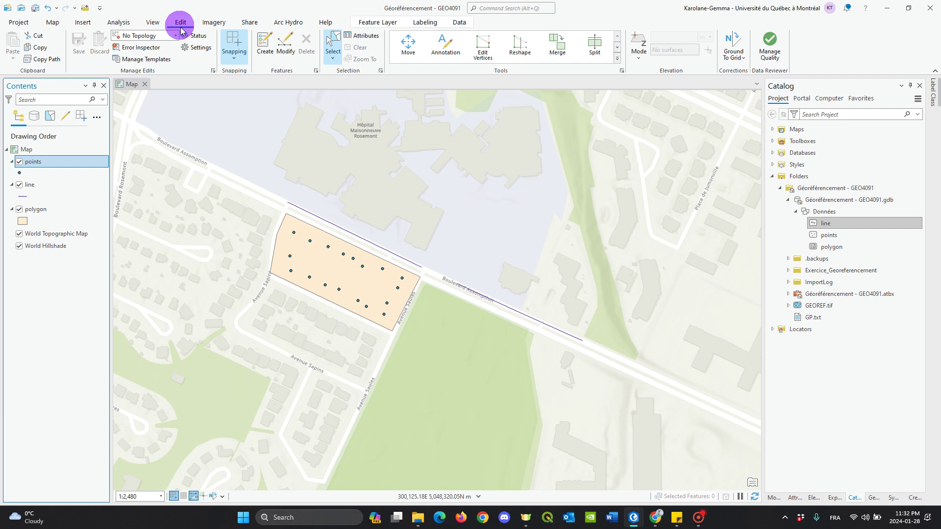
Create a two-segment line feature west of Place de Jumonville, with segments about 128.5 m and 40 m long.
{"action": "left_click", "coordinate": [261, 54]}
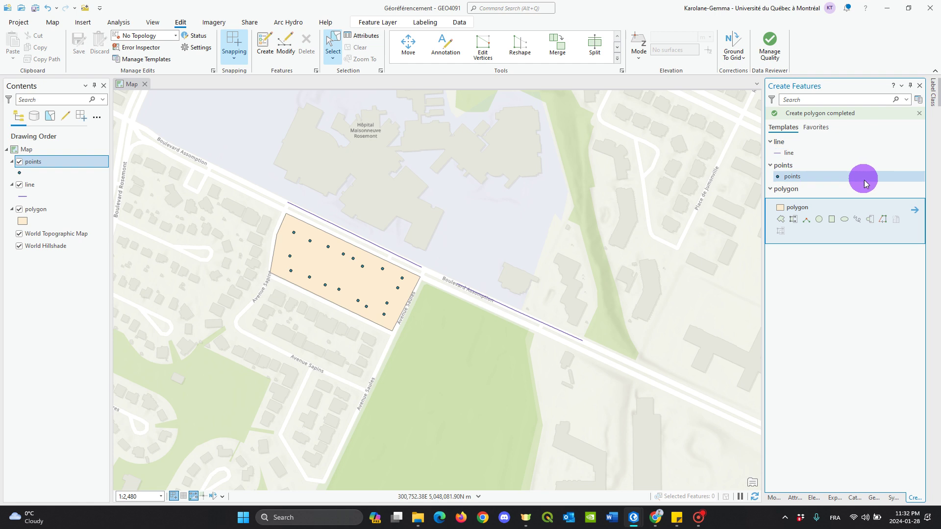
{"action": "left_click", "coordinate": [802, 154]}
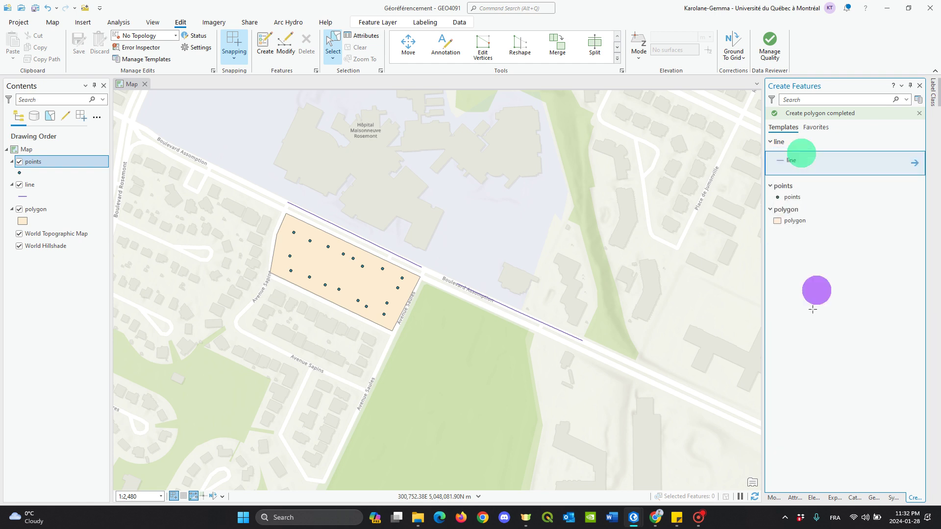
{"action": "left_click", "coordinate": [636, 139]}
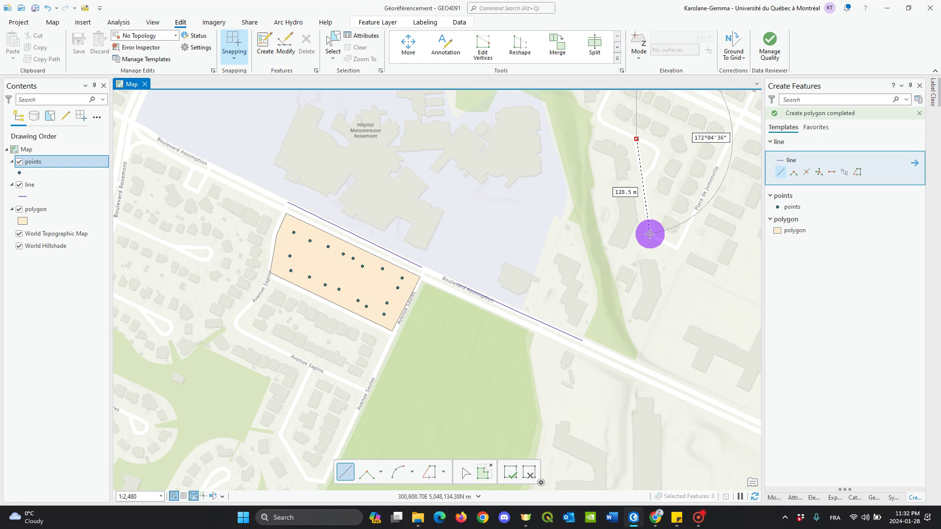
{"action": "left_click", "coordinate": [650, 234]}
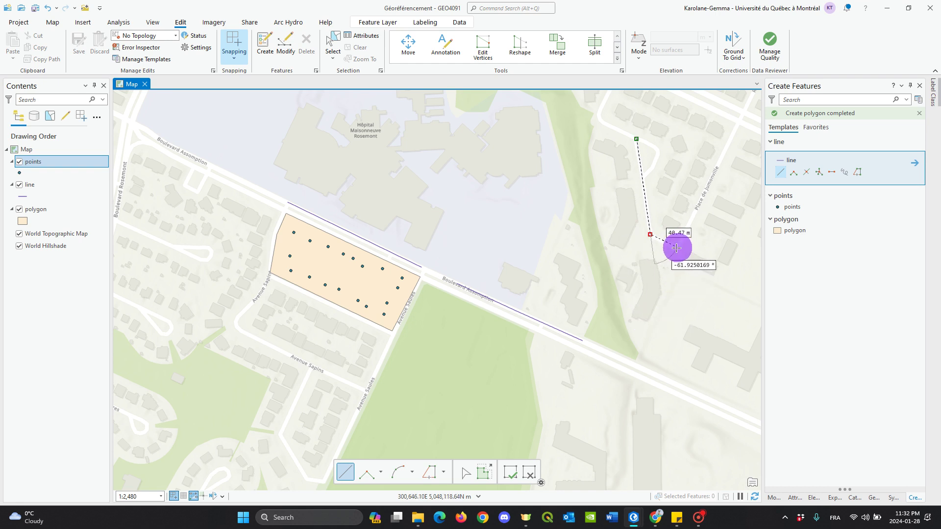
{"action": "double_click", "coordinate": [677, 248]}
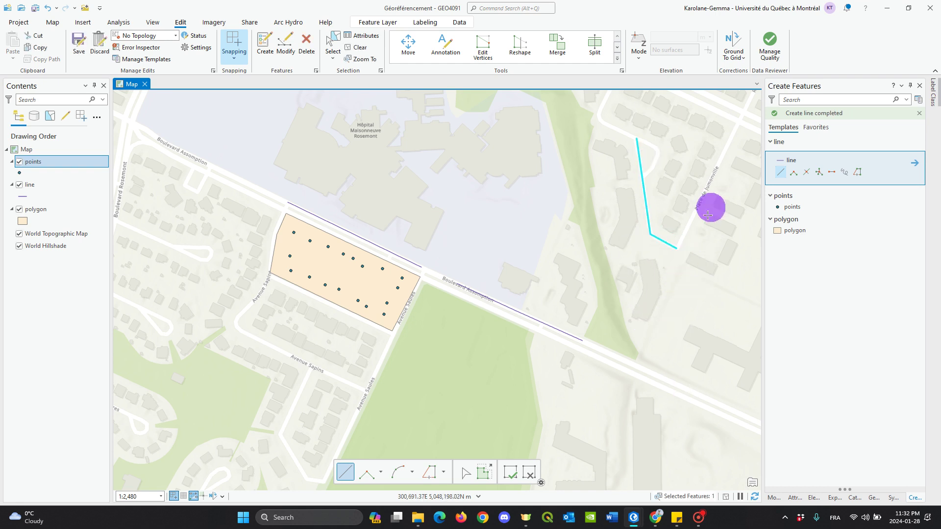
Create a short three-segment line feature just east of the upper end of the new two-segment line.
{"action": "left_click", "coordinate": [642, 141]}
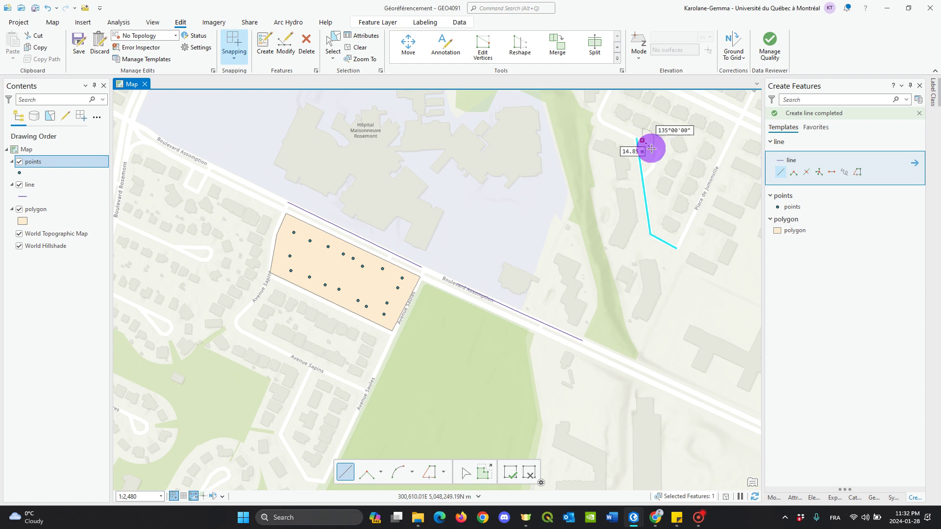
{"action": "left_click", "coordinate": [656, 150]}
{"action": "left_click", "coordinate": [653, 161]}
{"action": "left_click", "coordinate": [647, 172]}
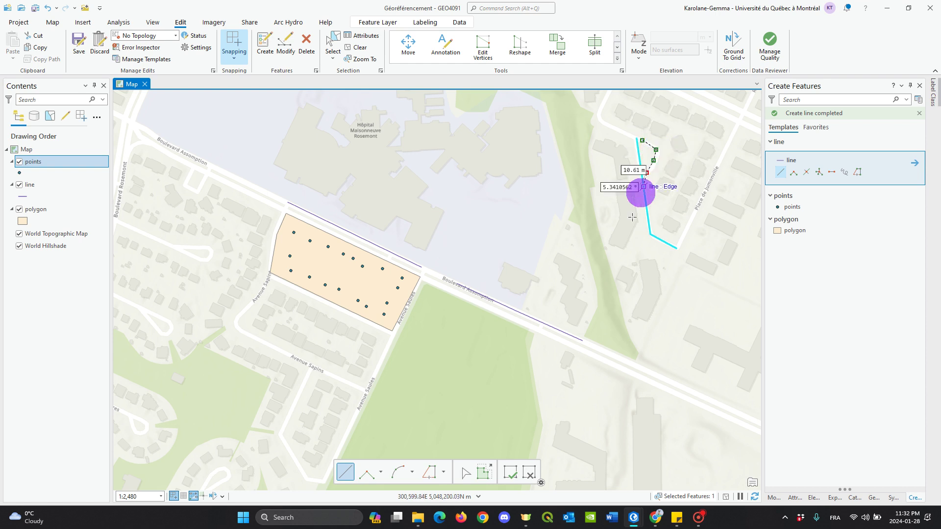
{"action": "left_click", "coordinate": [509, 478]}
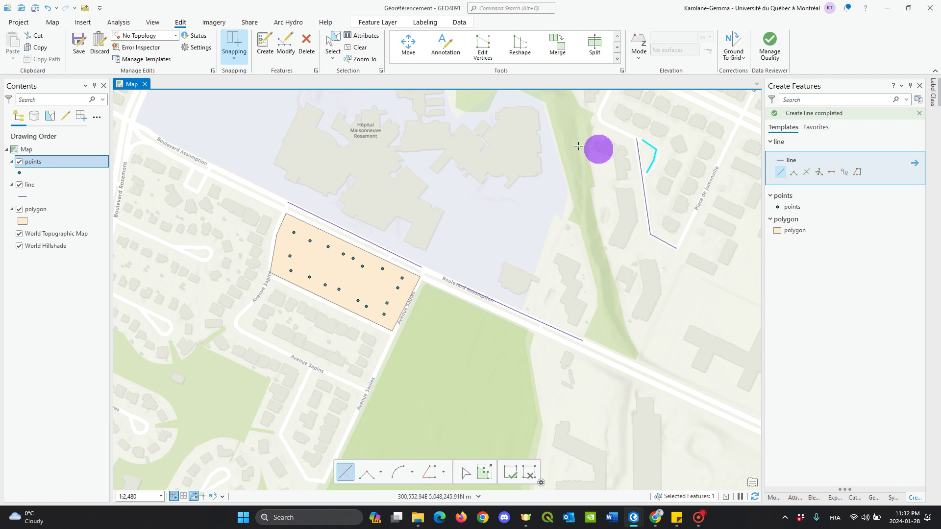
Save all edits to the line features and save the project.
{"action": "left_click", "coordinate": [77, 47]}
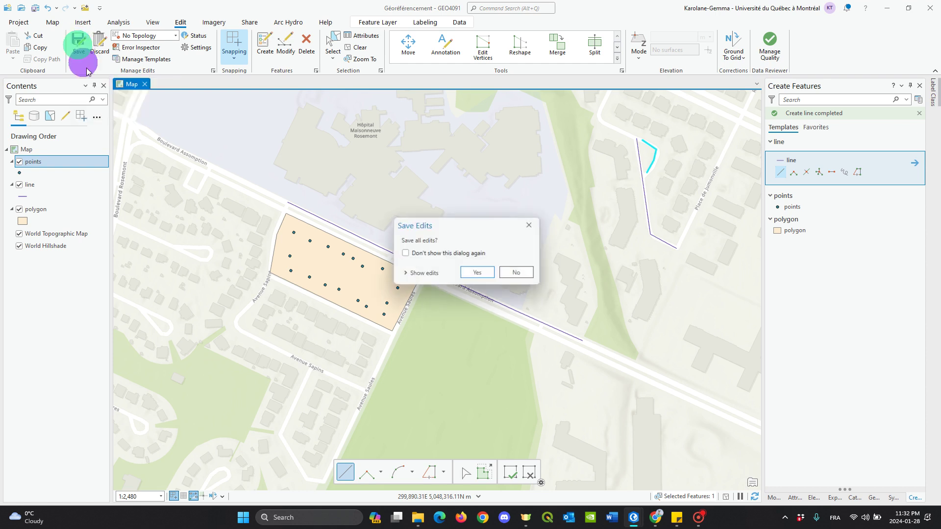
{"action": "left_click", "coordinate": [475, 270]}
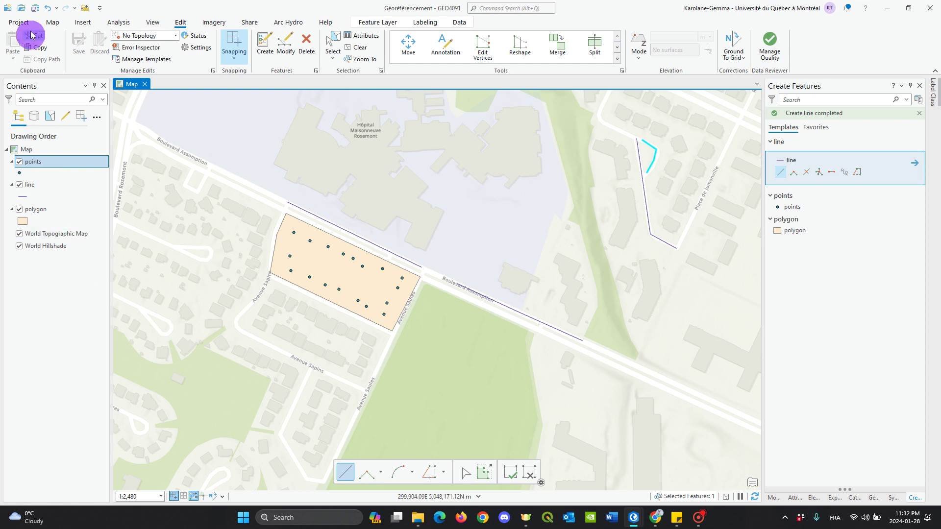
{"action": "left_click", "coordinate": [35, 9]}
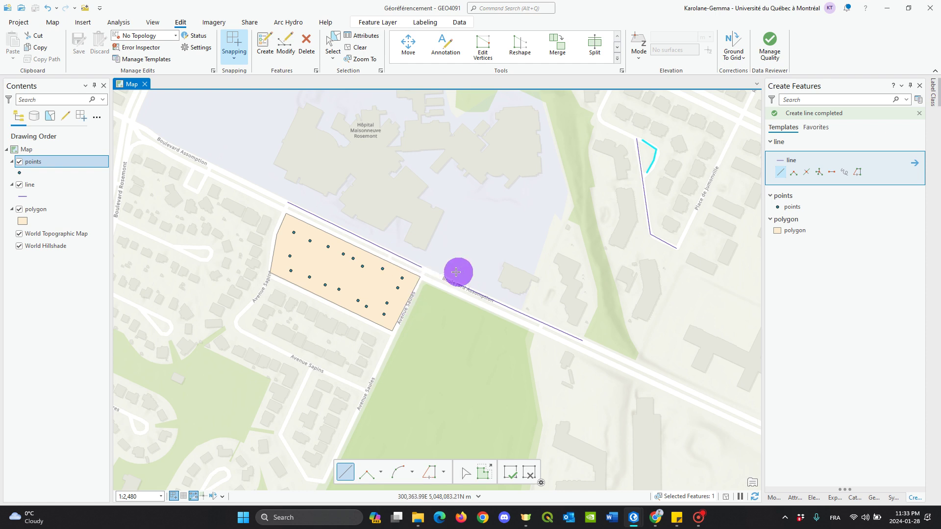
Deselect the short line feature with the Select tool and open the full gallery of editing tools.
{"action": "left_click", "coordinate": [337, 39]}
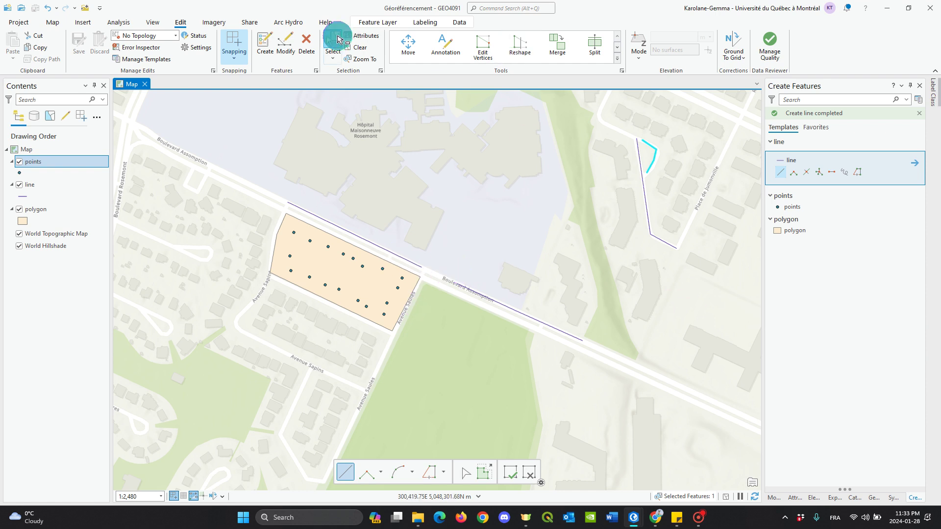
{"action": "left_click", "coordinate": [515, 210]}
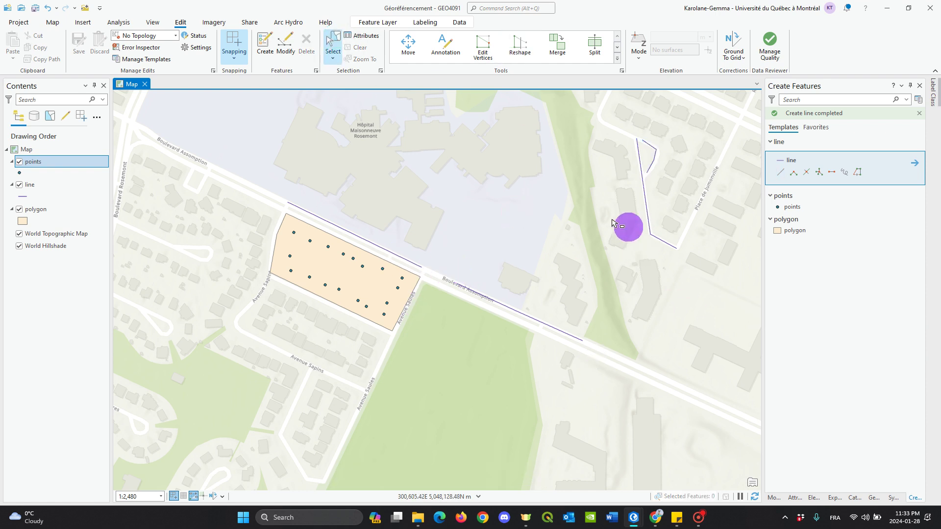
{"action": "left_click", "coordinate": [620, 59]}
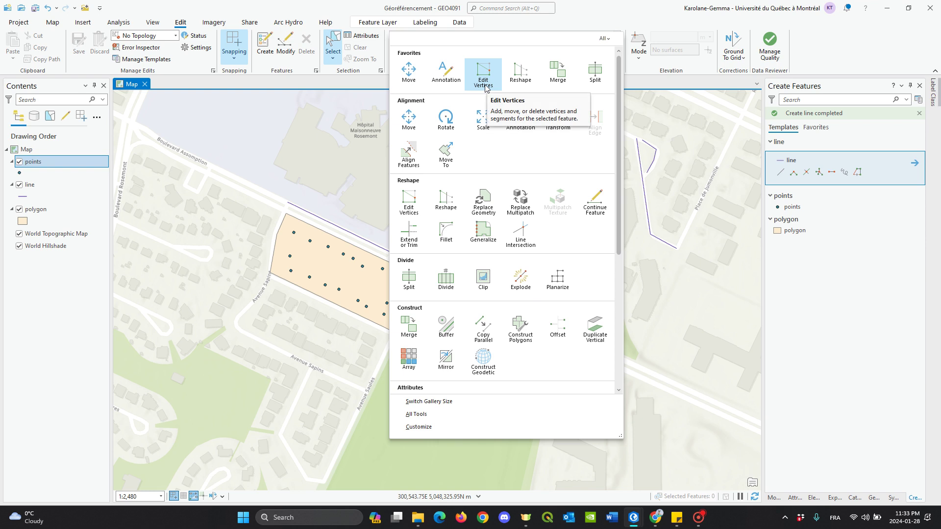
Use Edit Vertices to move the western endpoint of the line along the polygon's north side up onto the hospital building.
{"action": "left_click", "coordinate": [312, 169]}
{"action": "left_click", "coordinate": [324, 237]}
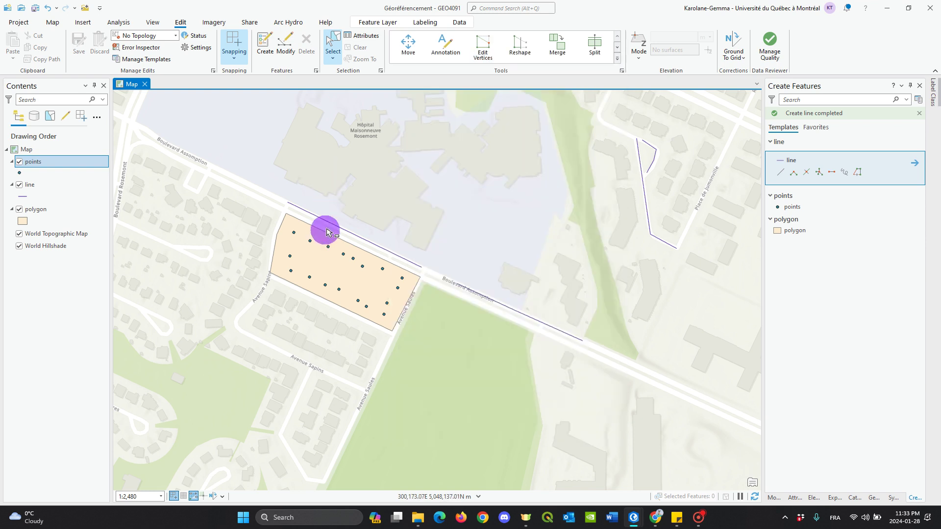
{"action": "left_click", "coordinate": [443, 214]}
{"action": "left_click", "coordinate": [483, 45]}
{"action": "left_click", "coordinate": [358, 215]}
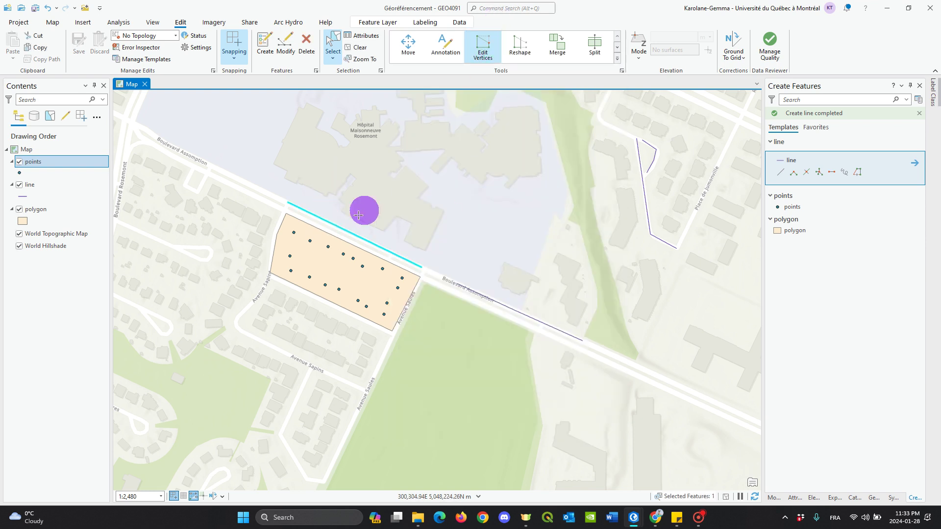
{"action": "left_click", "coordinate": [289, 203]}
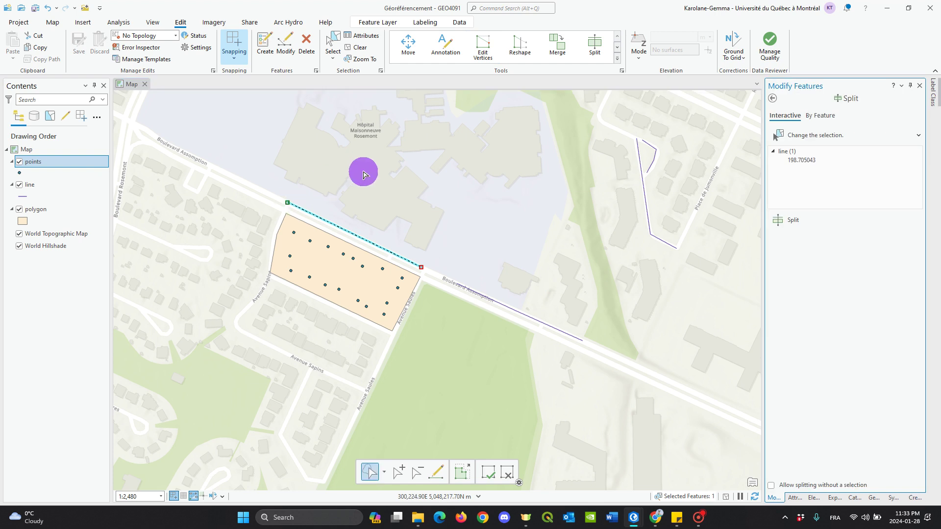
{"action": "left_click_drag", "start_coordinate": [288, 203], "coordinate": [380, 156]}
{"action": "left_click", "coordinate": [448, 164]}
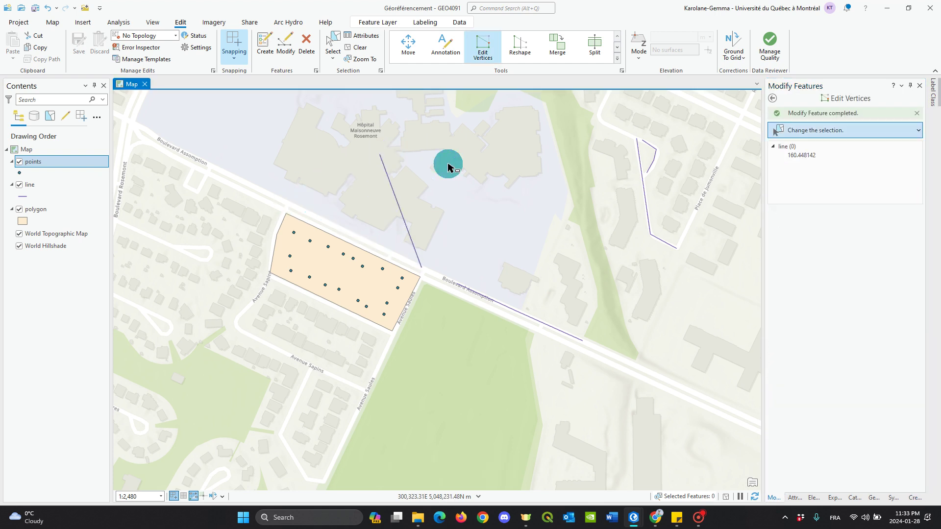
Browse the full gallery of editing tools and view the vertices of the orange polygon, then clear the selection.
{"action": "left_click", "coordinate": [618, 59]}
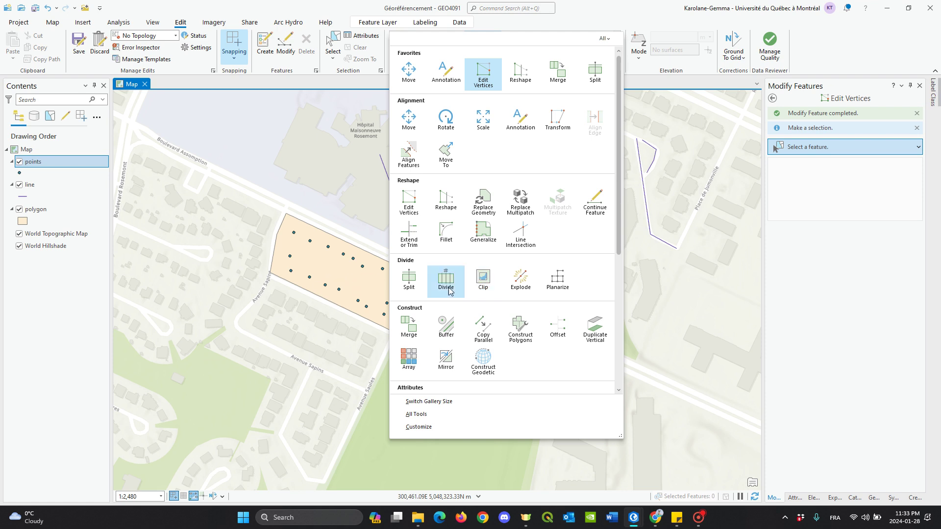
{"action": "left_click", "coordinate": [334, 290]}
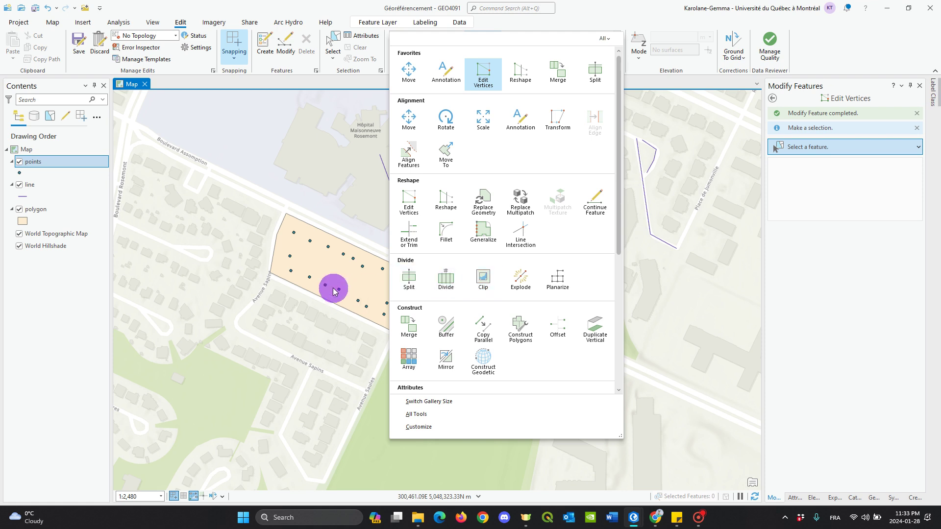
{"action": "left_click", "coordinate": [267, 296]}
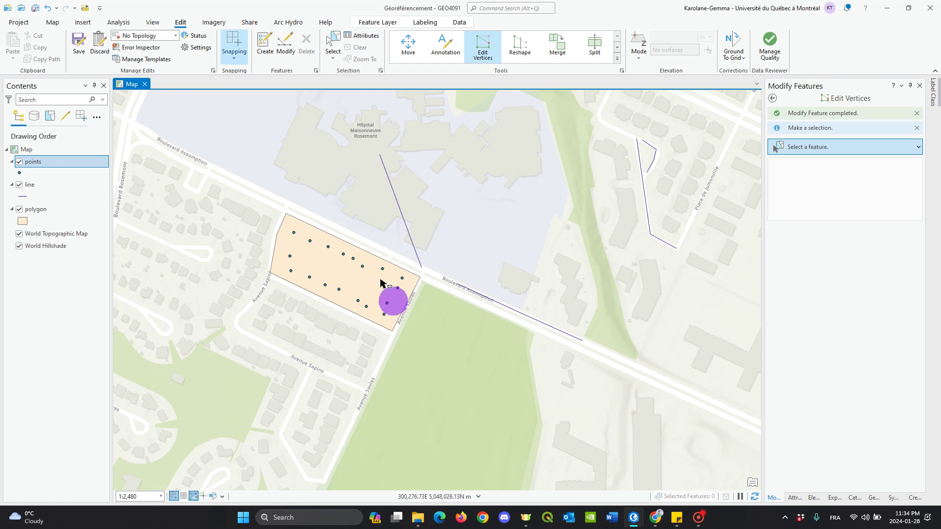
{"action": "left_click", "coordinate": [324, 269]}
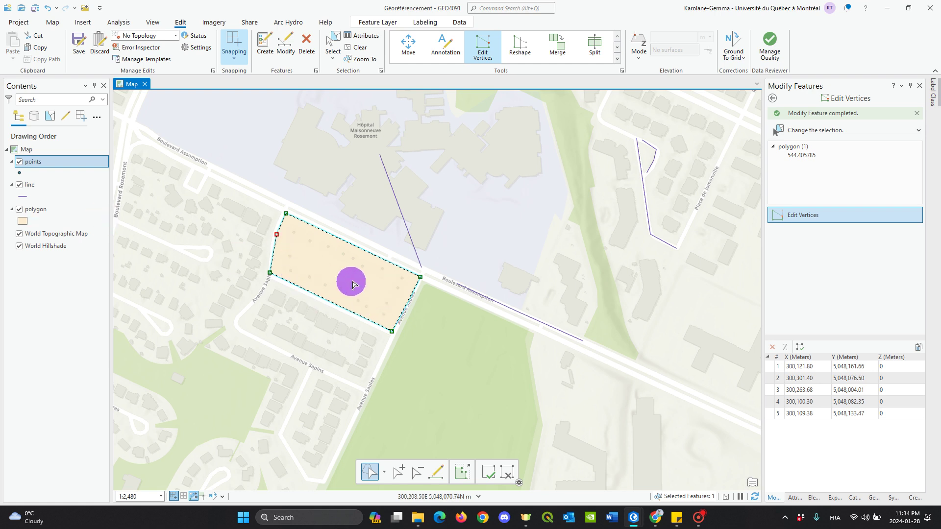
{"action": "left_click", "coordinate": [538, 256]}
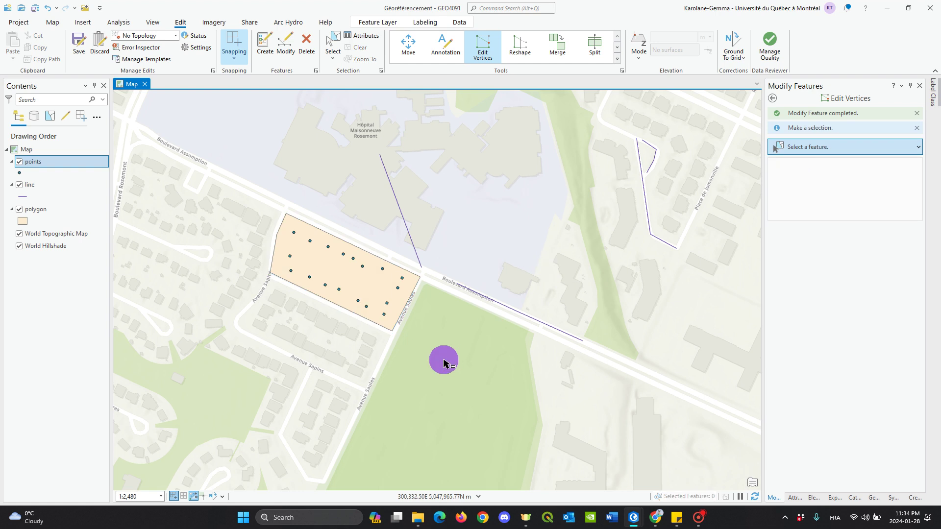
{"action": "left_click", "coordinate": [617, 59]}
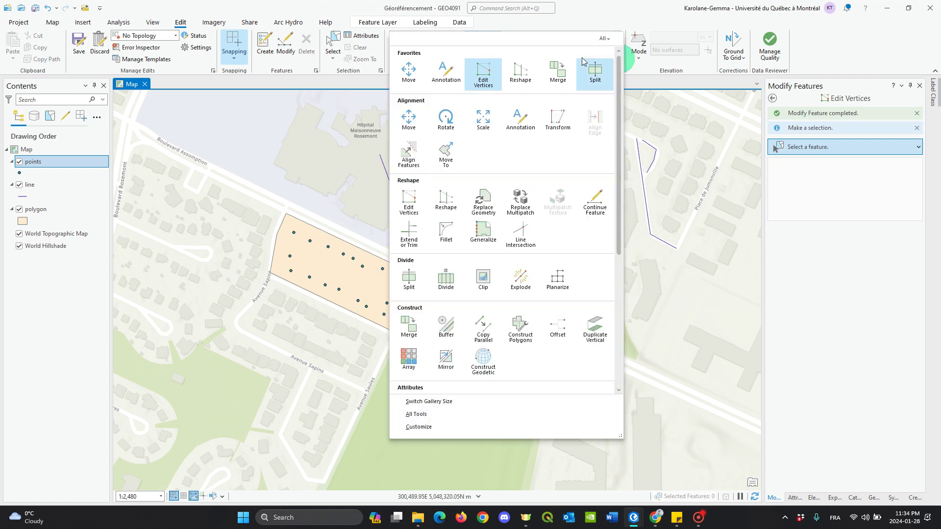
{"action": "left_click", "coordinate": [641, 72]}
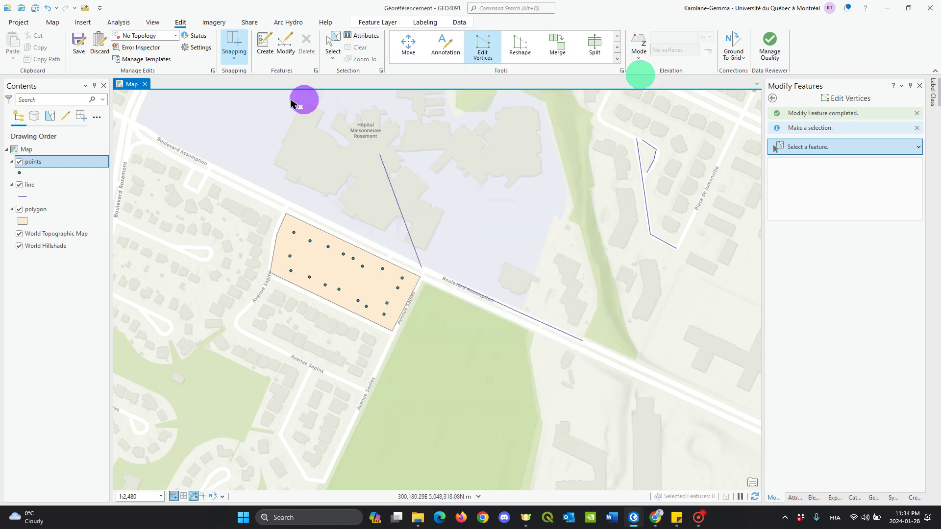
Decline saving the edits and discard all unsaved changes to the moved line.
{"action": "left_click", "coordinate": [79, 43]}
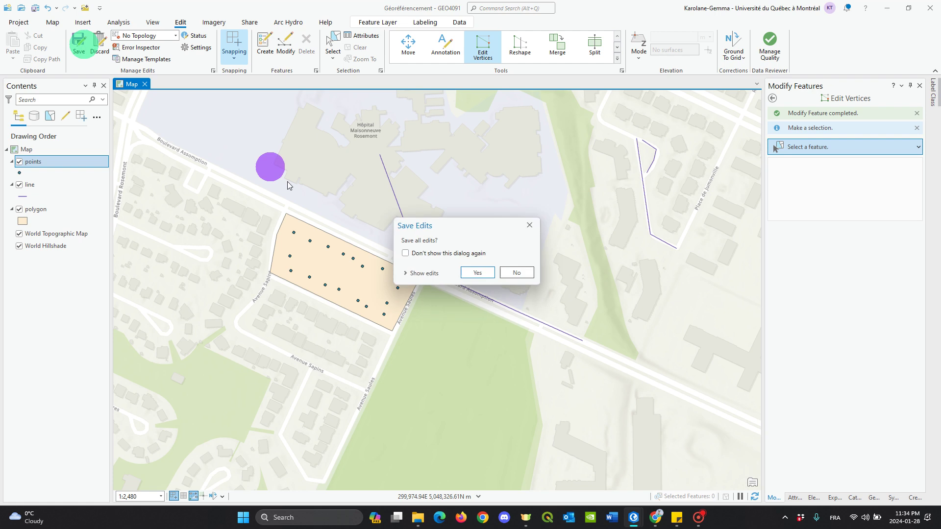
{"action": "left_click", "coordinate": [516, 271]}
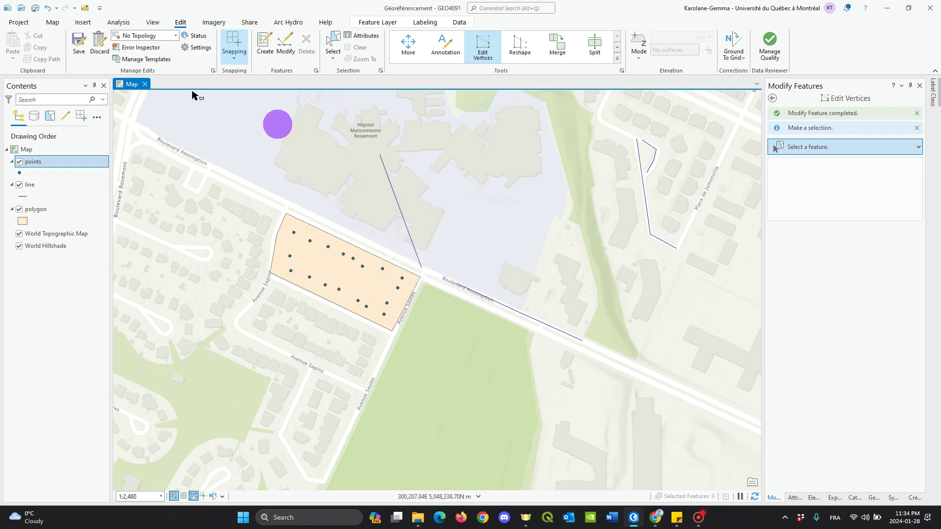
{"action": "left_click", "coordinate": [99, 53]}
{"action": "left_click", "coordinate": [479, 272]}
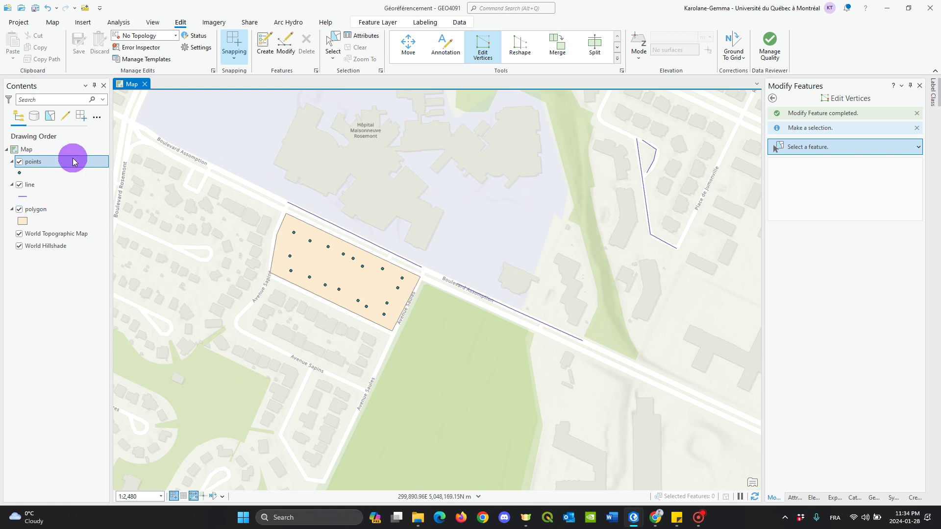
Open the polygon layer's attribute table, review its Shape_Length and Shape_Area fields, and close the table.
{"action": "left_click", "coordinate": [57, 211]}
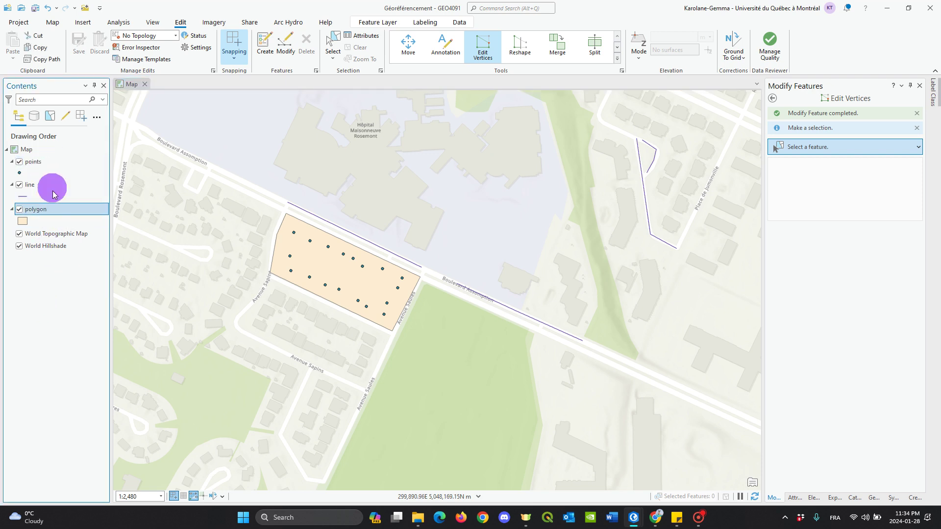
{"action": "right_click", "coordinate": [43, 206]}
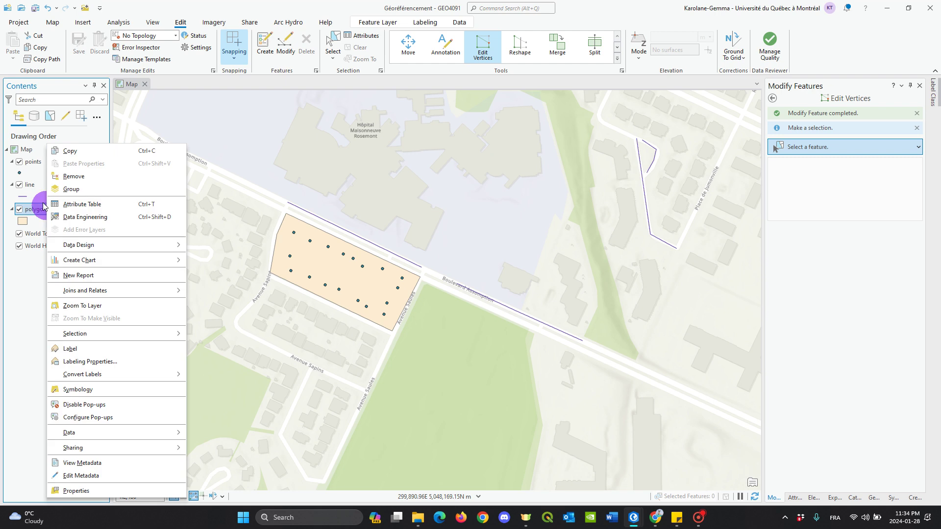
{"action": "left_click", "coordinate": [30, 309]}
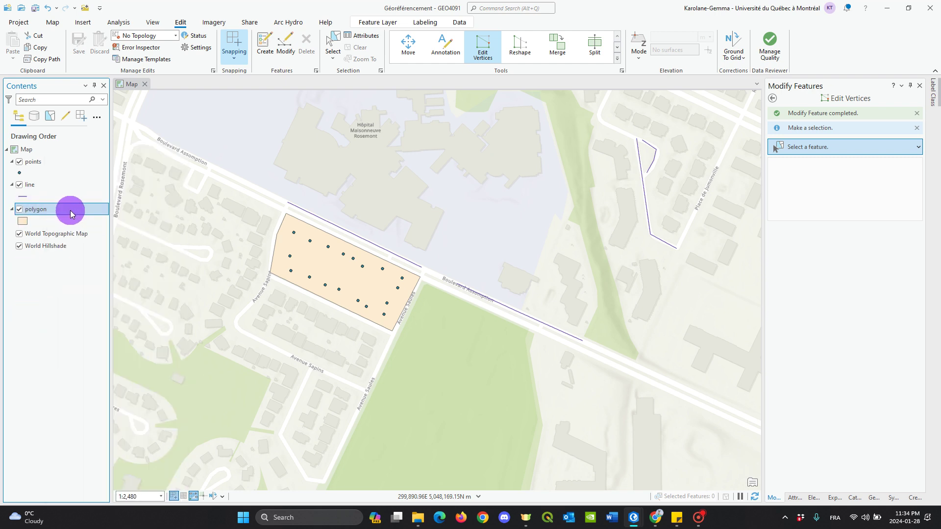
{"action": "right_click", "coordinate": [47, 213]}
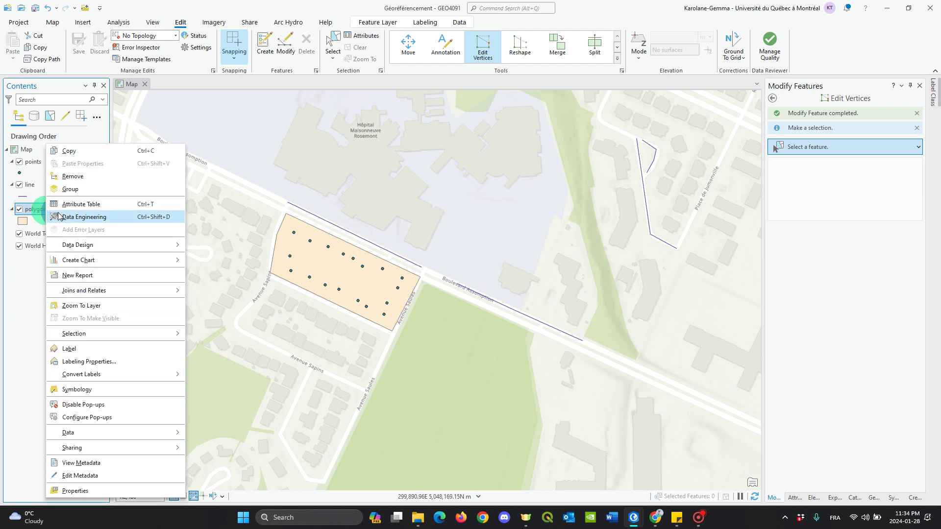
{"action": "left_click", "coordinate": [108, 208]}
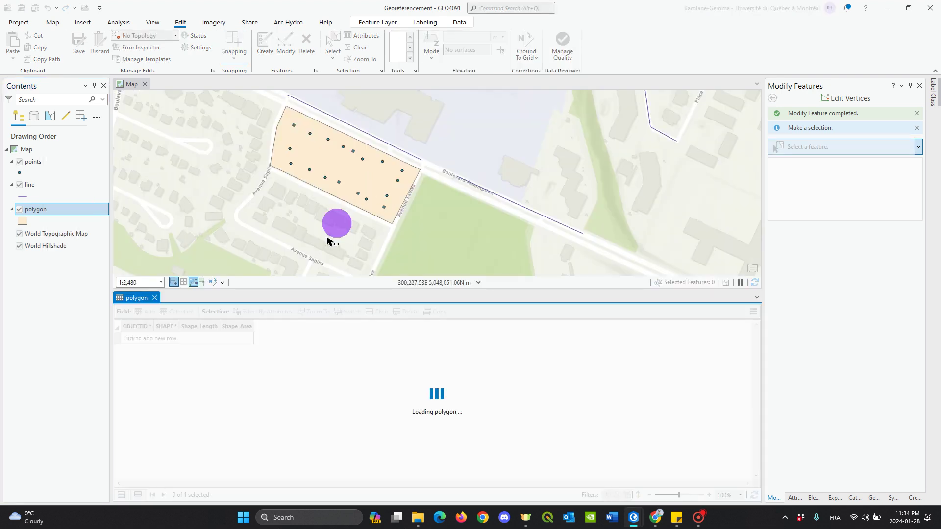
{"action": "left_click_drag", "start_coordinate": [286, 290], "coordinate": [286, 301]}
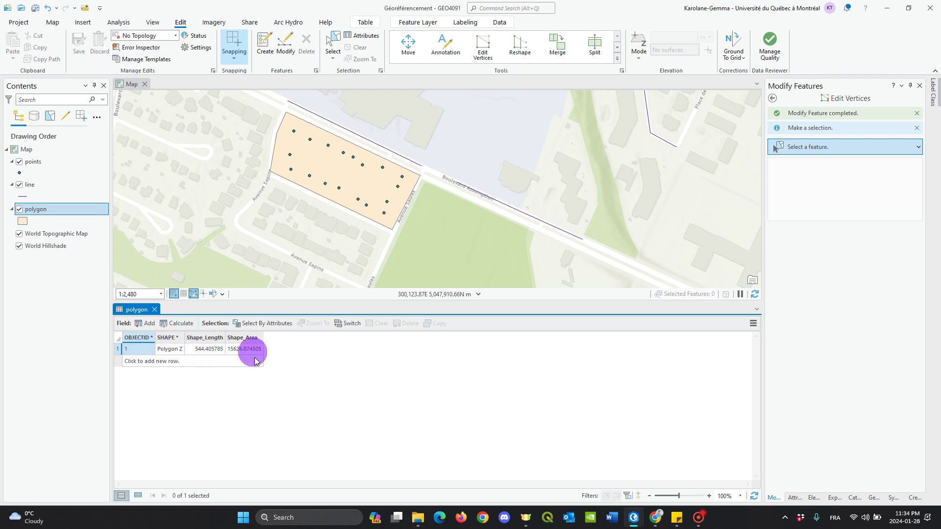
{"action": "left_click", "coordinate": [155, 309]}
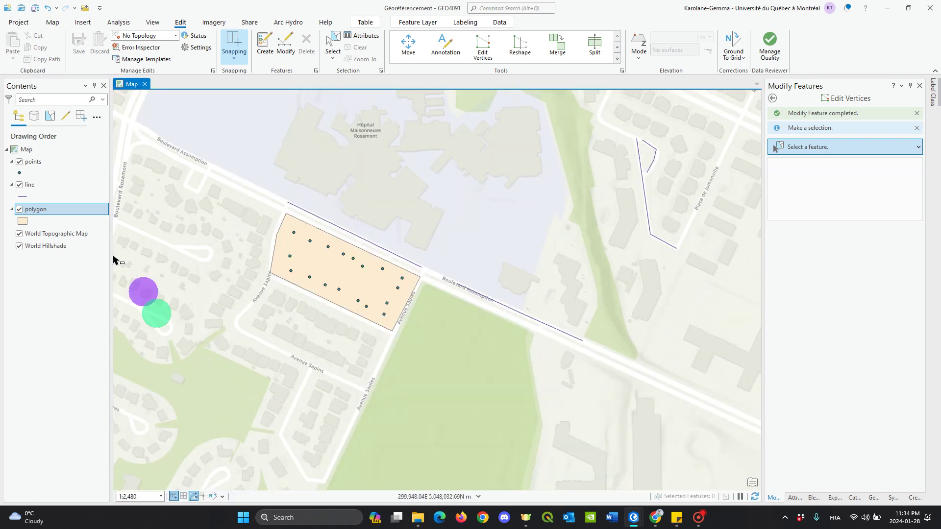
Open the points layer's attribute table.
{"action": "right_click", "coordinate": [50, 169]}
{"action": "left_click", "coordinate": [67, 134]}
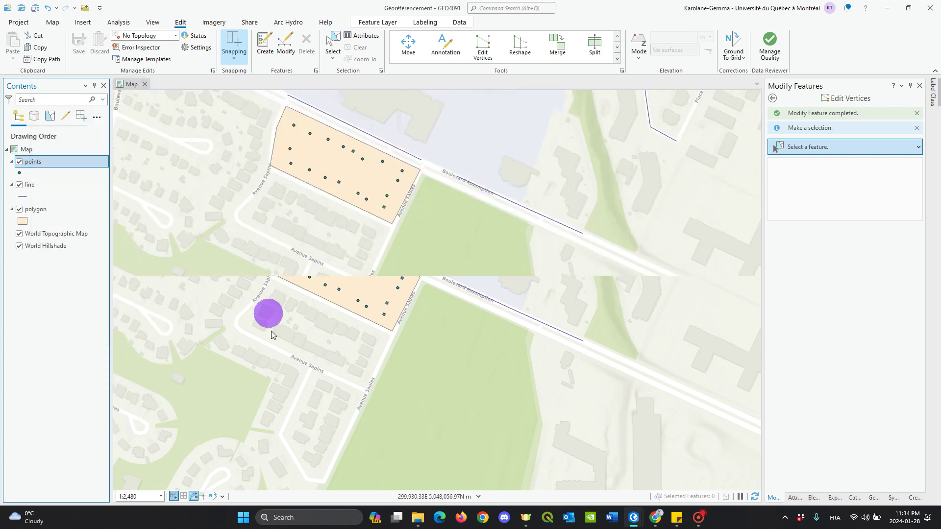
{"action": "left_click", "coordinate": [124, 338]}
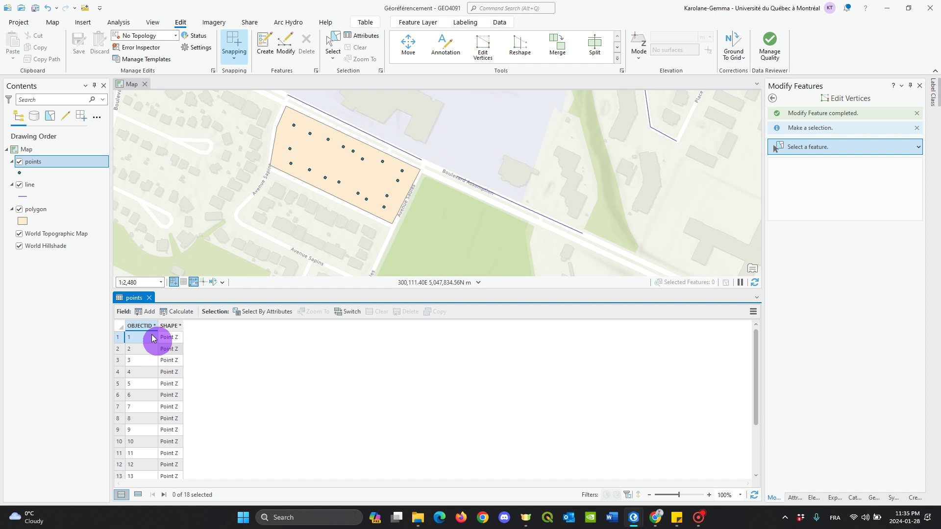
Select records 3 and 5 in the points table and locate the highlighted point within the polygon on the map.
{"action": "mouse_move", "coordinate": [145, 331]}
{"action": "left_click", "coordinate": [122, 361]}
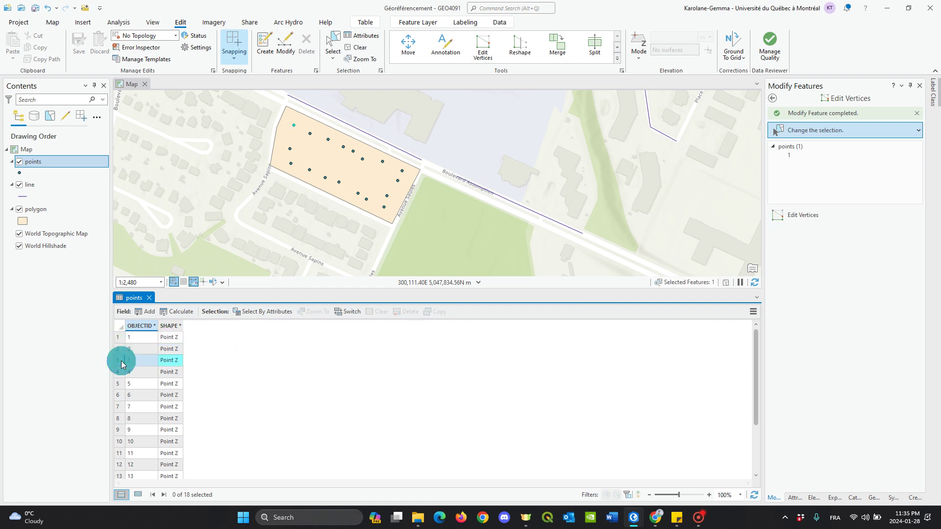
{"action": "left_click", "coordinate": [123, 384]}
{"action": "scroll", "coordinate": [308, 140], "scroll_direction": "up", "scroll_amount": 3}
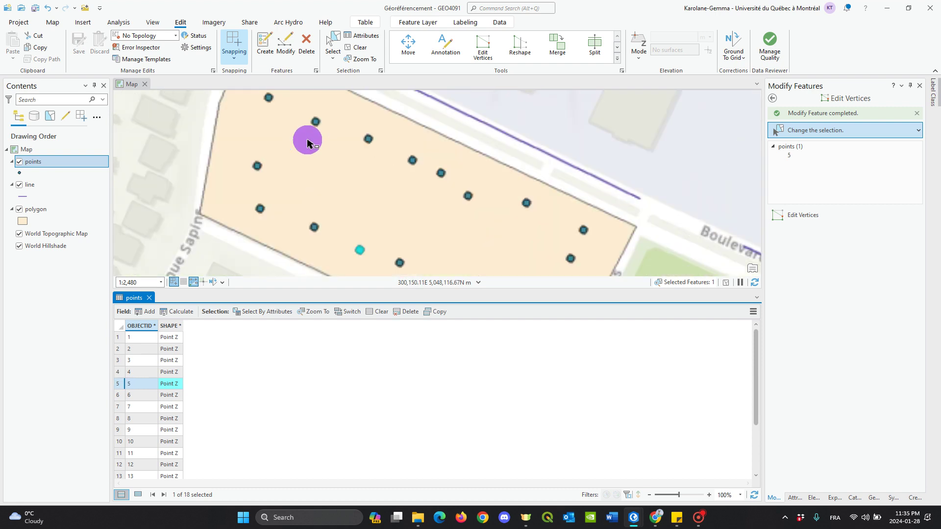
{"action": "scroll", "coordinate": [308, 140], "scroll_direction": "down", "scroll_amount": 3}
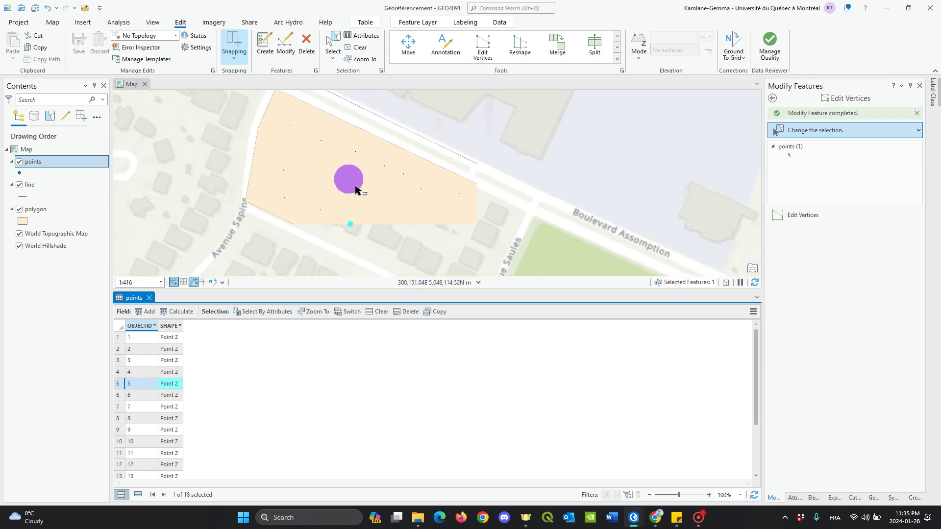
Examine the OBJECTID and SHAPE fields while selecting records 1, 3, 6, 2 and 4 in turn, ending on record 1.
{"action": "left_click", "coordinate": [118, 338]}
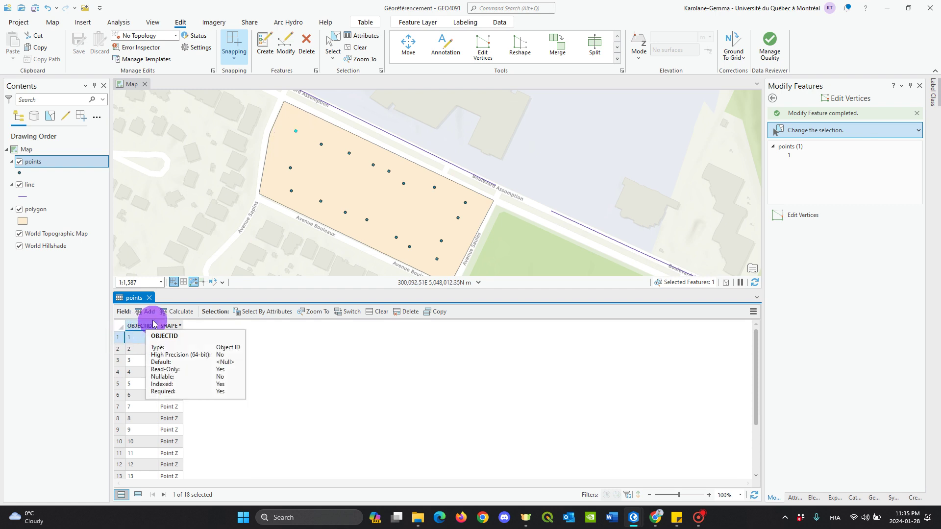
{"action": "left_click", "coordinate": [141, 337]}
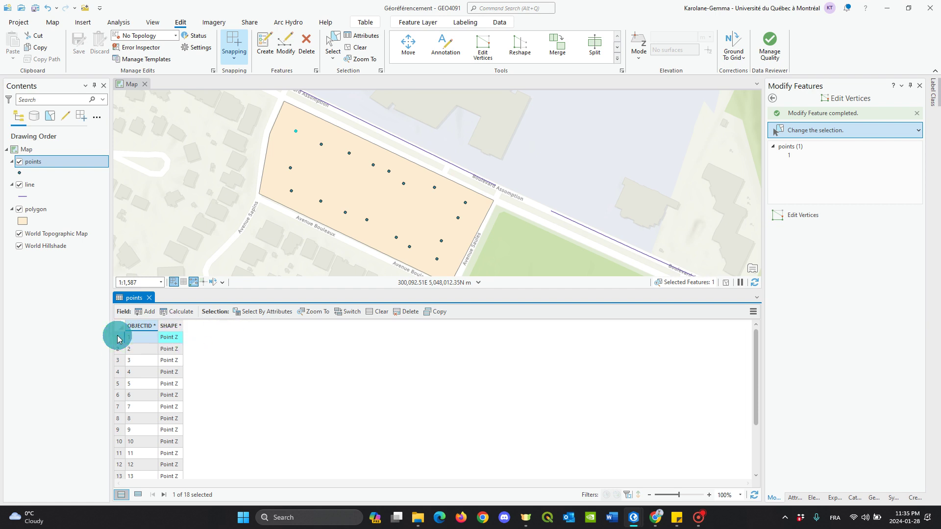
{"action": "left_click", "coordinate": [122, 361]}
{"action": "left_click", "coordinate": [118, 395]}
{"action": "left_click", "coordinate": [140, 326]}
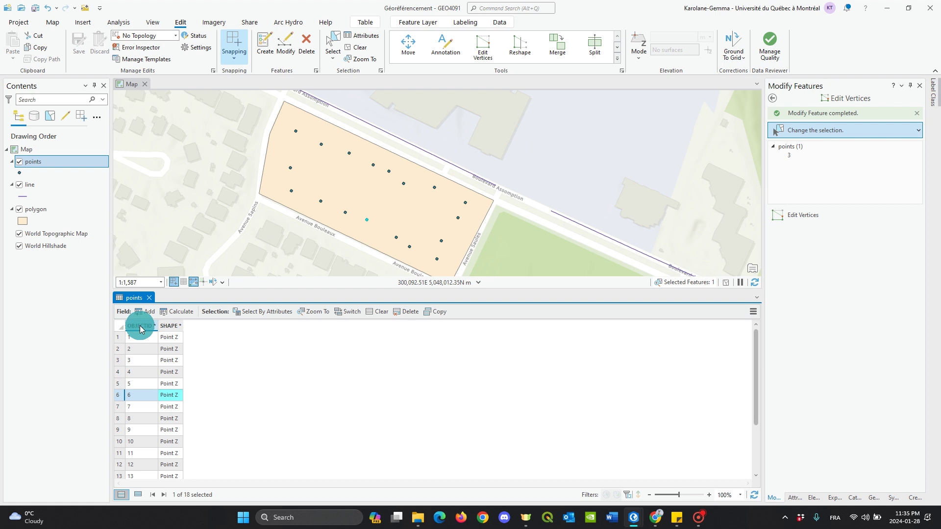
{"action": "left_click", "coordinate": [168, 326]}
{"action": "left_click", "coordinate": [118, 337]}
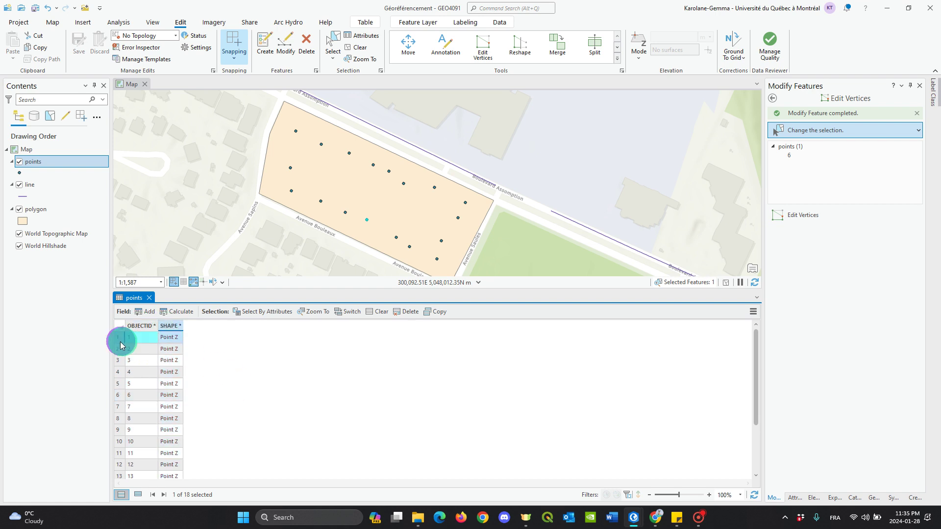
{"action": "left_click", "coordinate": [118, 349]}
{"action": "left_click", "coordinate": [118, 373]}
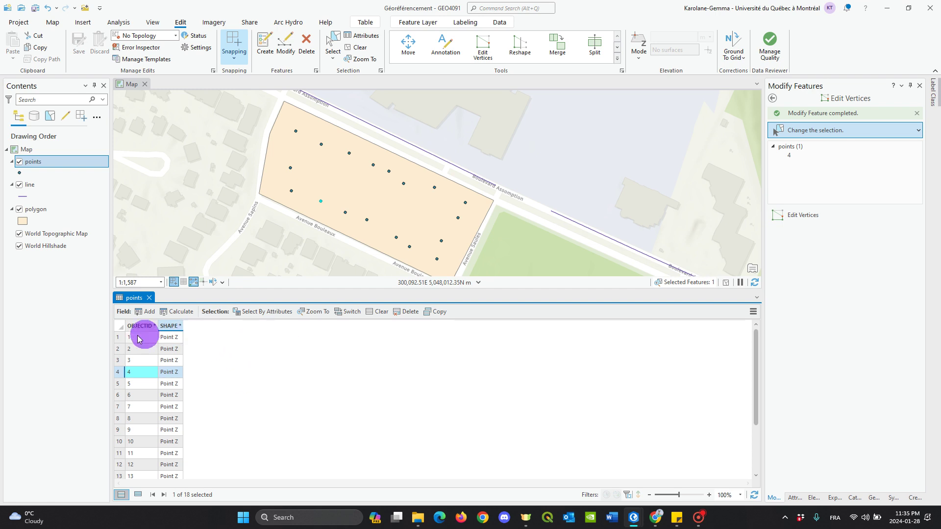
{"action": "left_click", "coordinate": [118, 337]}
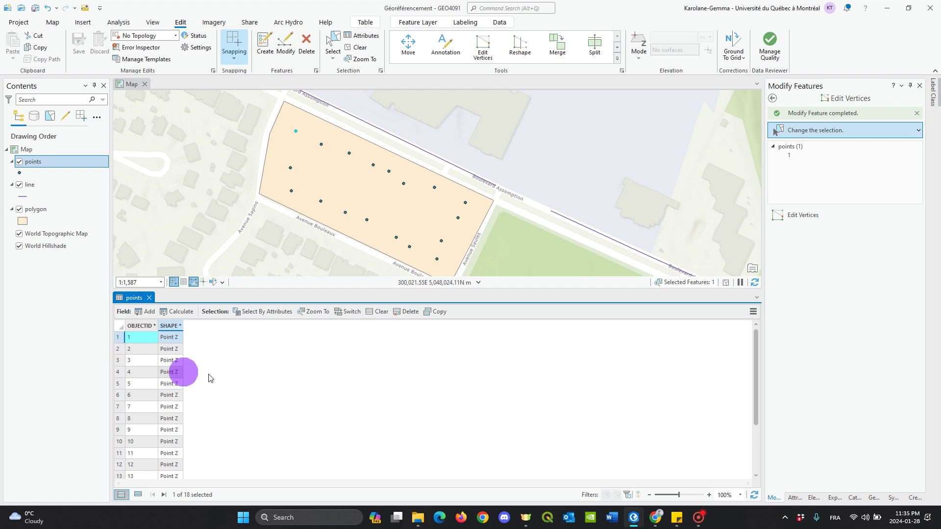
Add a new field named Nom to the points layer, enlarging the fields view for more room.
{"action": "left_click", "coordinate": [147, 316]}
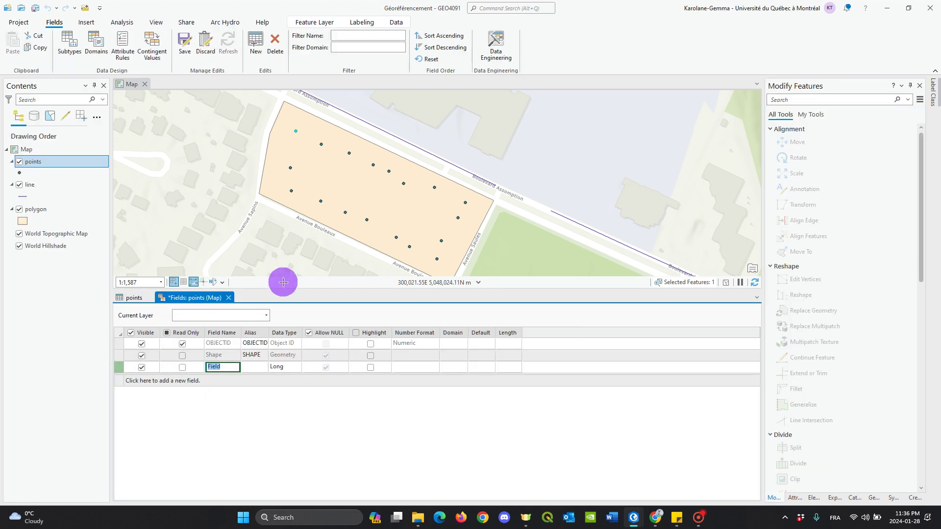
{"action": "left_click_drag", "start_coordinate": [282, 290], "coordinate": [282, 246]}
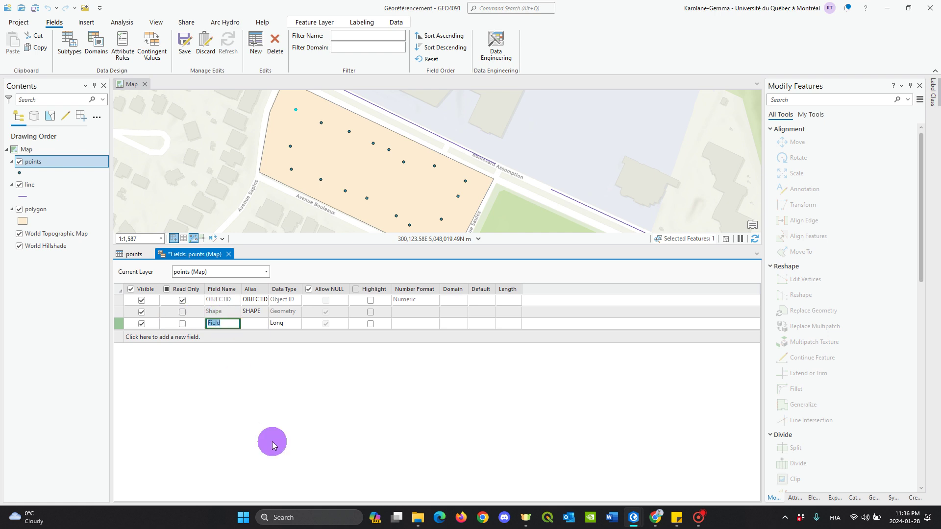
{"action": "key", "text": "Caps_Lock"}
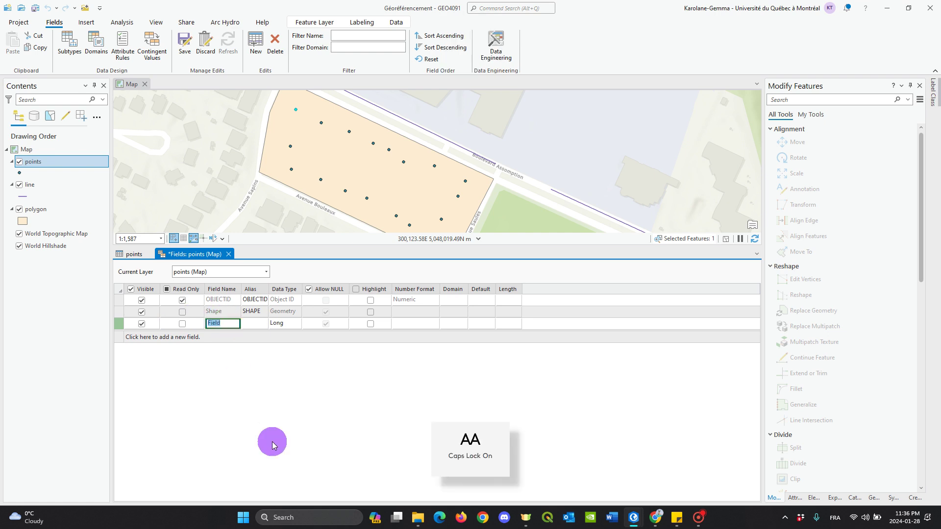
{"action": "type", "text": "N"}
{"action": "key", "text": "Caps_Lock"}
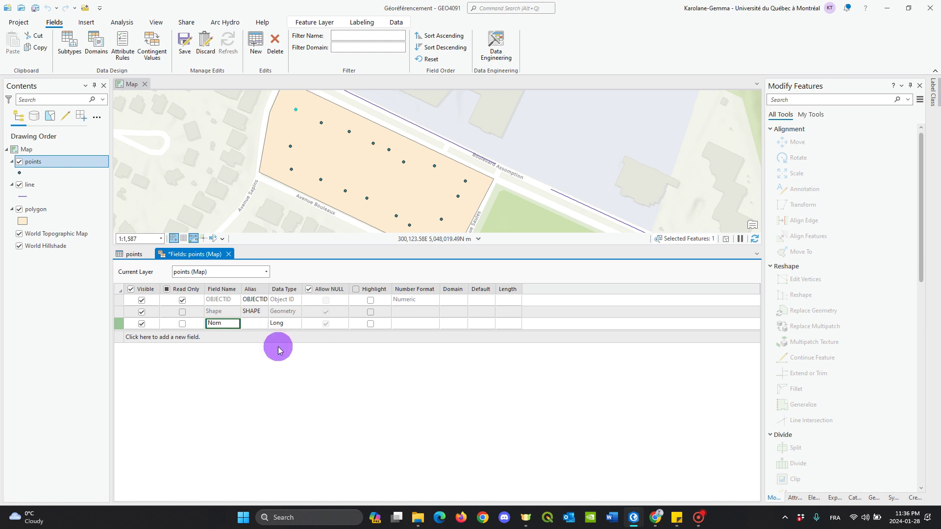
Set the Nom field's data type to Text and its length to 1000.
{"action": "left_click", "coordinate": [292, 325]}
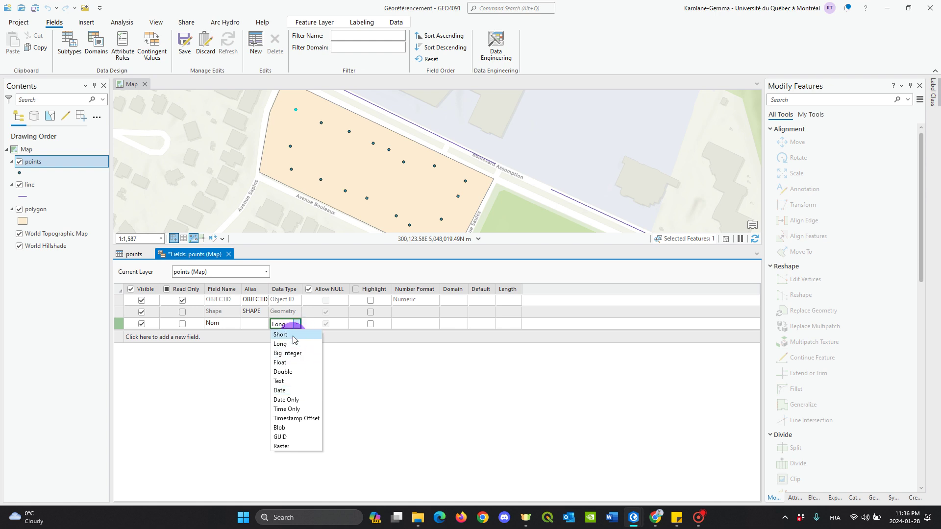
{"action": "left_click", "coordinate": [279, 382]}
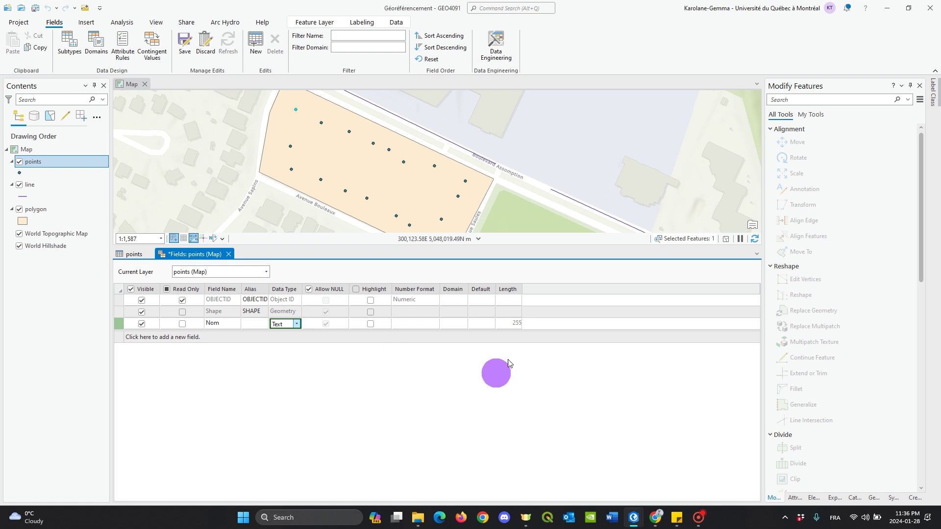
{"action": "left_click", "coordinate": [510, 323]}
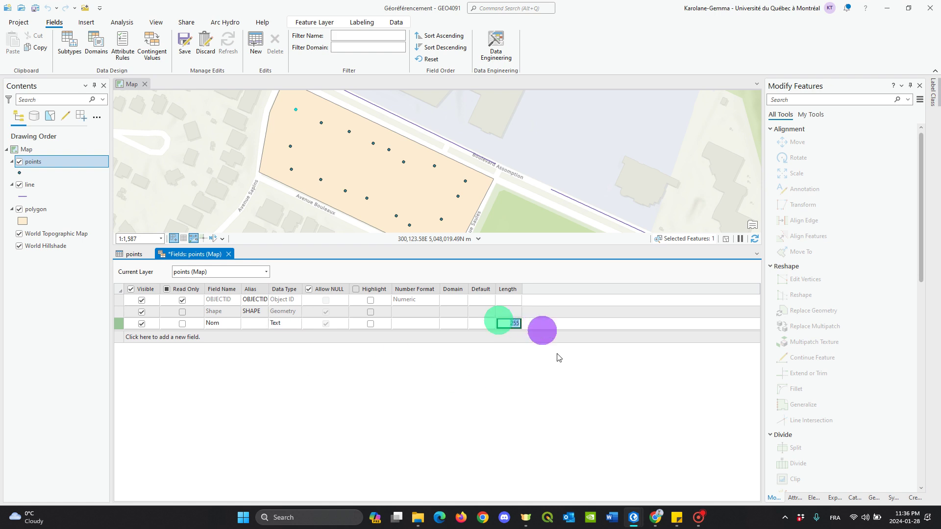
{"action": "type", "text": "1000"}
{"action": "key", "text": "Return"}
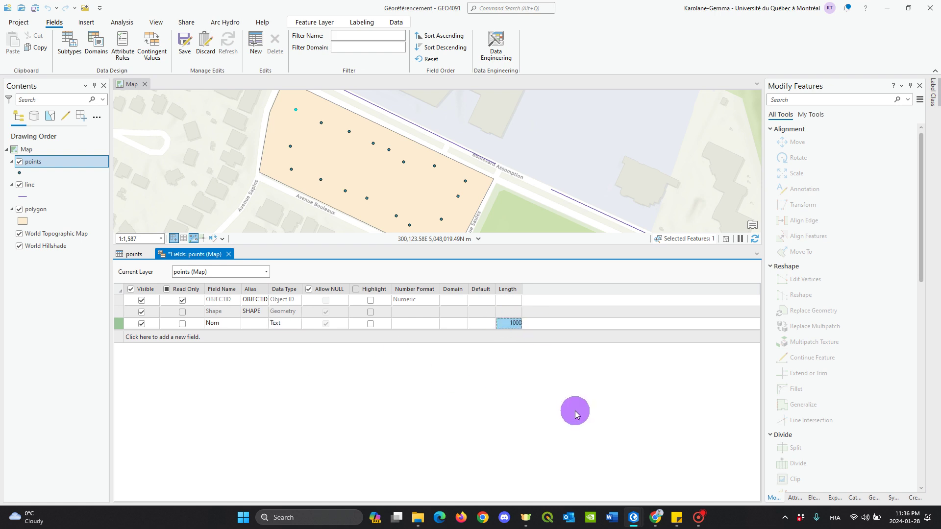
Add a second field named ID to the points layer with the Double data type.
{"action": "left_click", "coordinate": [123, 337]}
{"action": "double_click", "coordinate": [223, 336]}
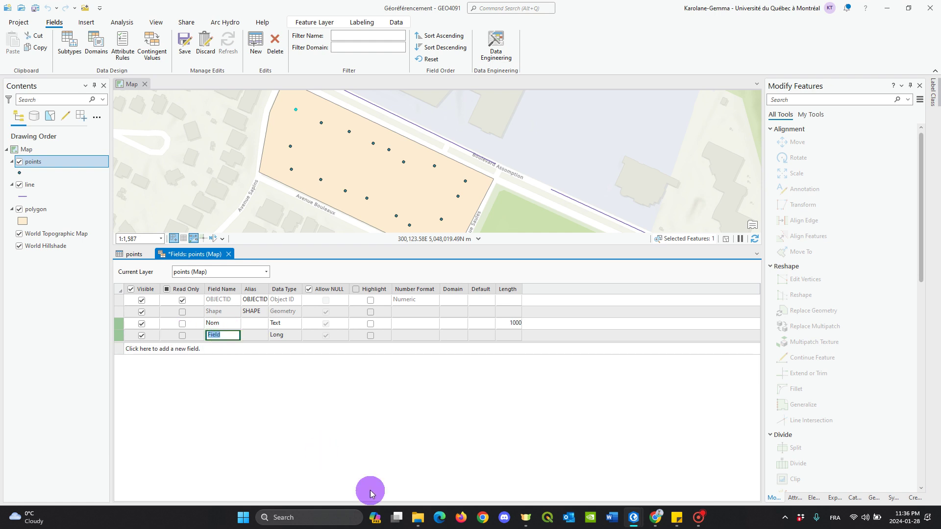
{"action": "key", "text": "Caps_Lock"}
{"action": "type", "text": "ID"}
{"action": "key", "text": "Caps_Lock"}
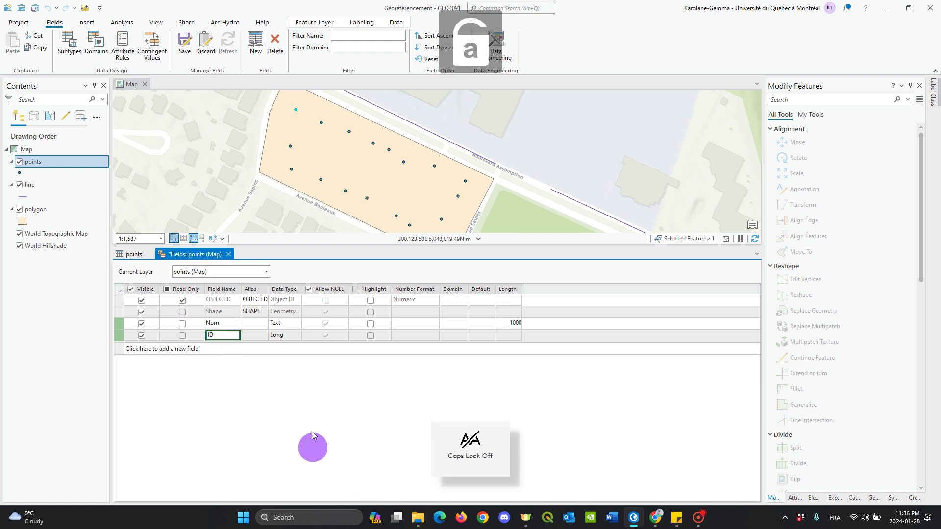
{"action": "left_click", "coordinate": [292, 337]}
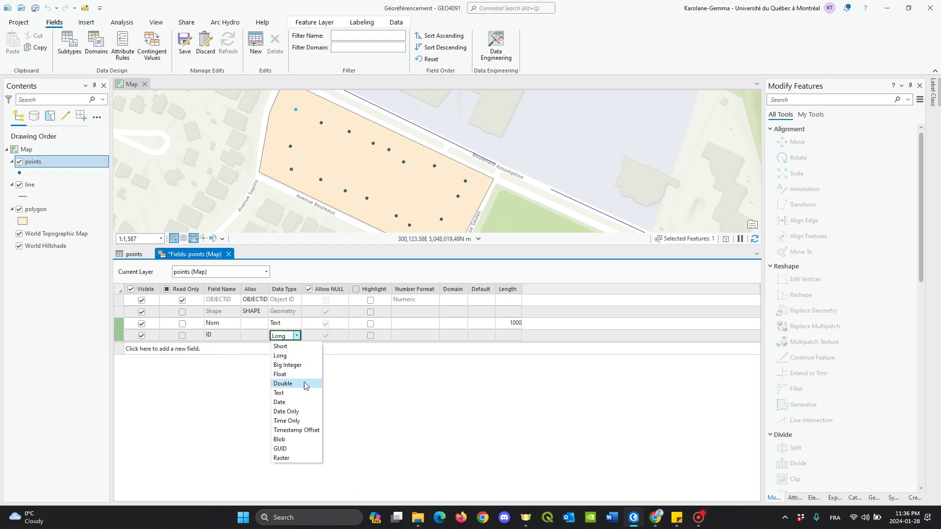
{"action": "left_click", "coordinate": [304, 386]}
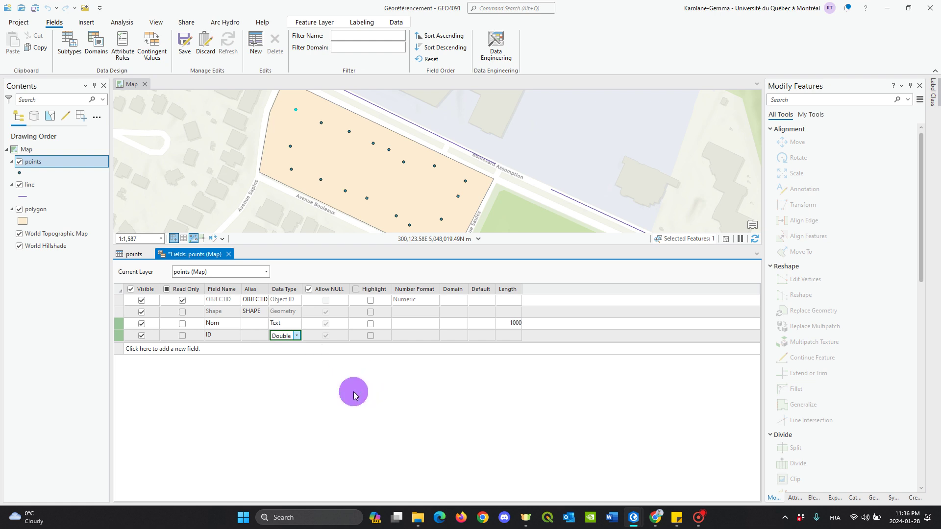
{"action": "left_click", "coordinate": [337, 327]}
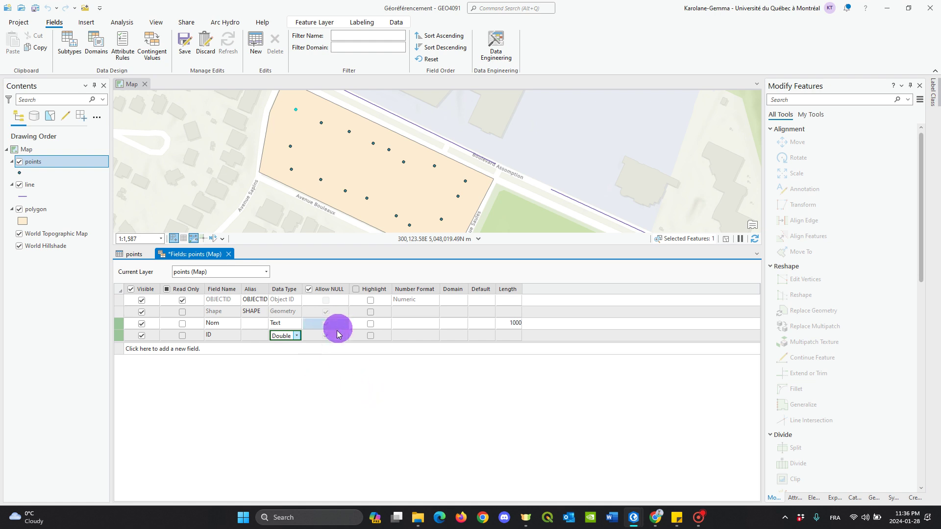
{"action": "left_click", "coordinate": [294, 324]}
{"action": "left_click", "coordinate": [287, 325]}
{"action": "left_click", "coordinate": [284, 458]}
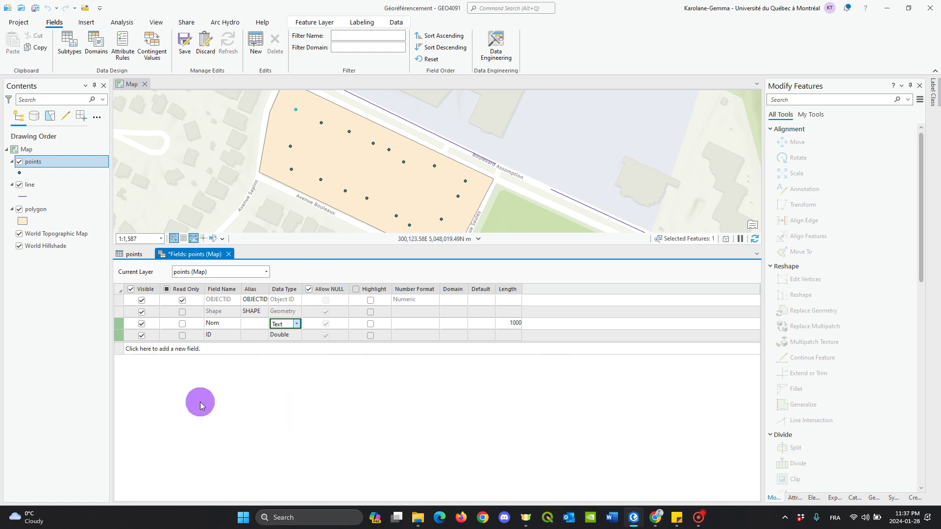
Add a field named erreur, save the field edits and check the new columns in the points attribute table.
{"action": "left_click", "coordinate": [201, 349]}
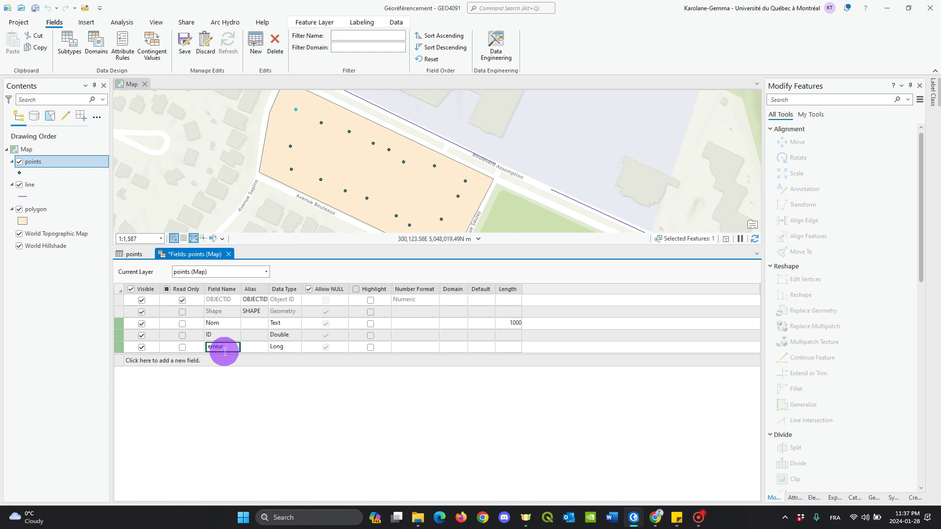
{"action": "left_click", "coordinate": [380, 429]}
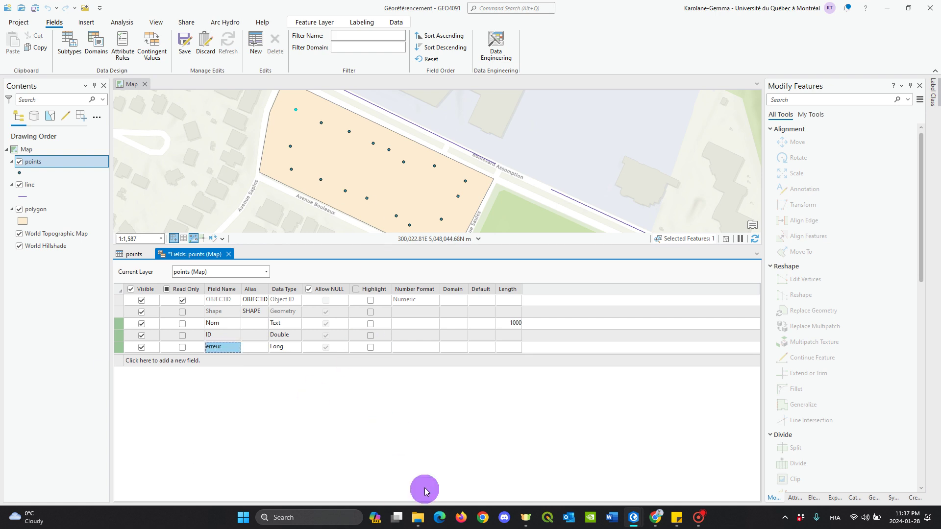
{"action": "left_click", "coordinate": [186, 45]}
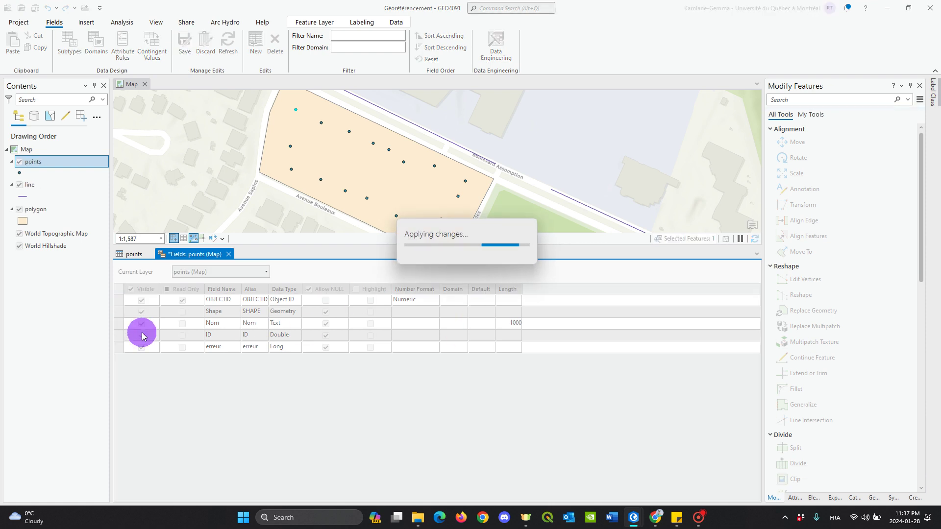
{"action": "left_click", "coordinate": [133, 255]}
{"action": "double_click", "coordinate": [181, 293]}
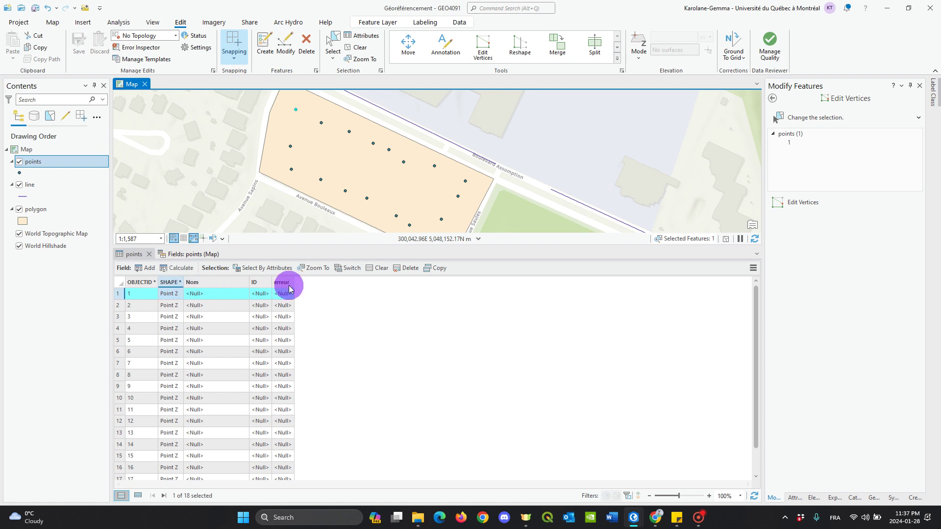
Delete the erreur field from the points layer, save the change and check the attribute table.
{"action": "left_click", "coordinate": [186, 254]}
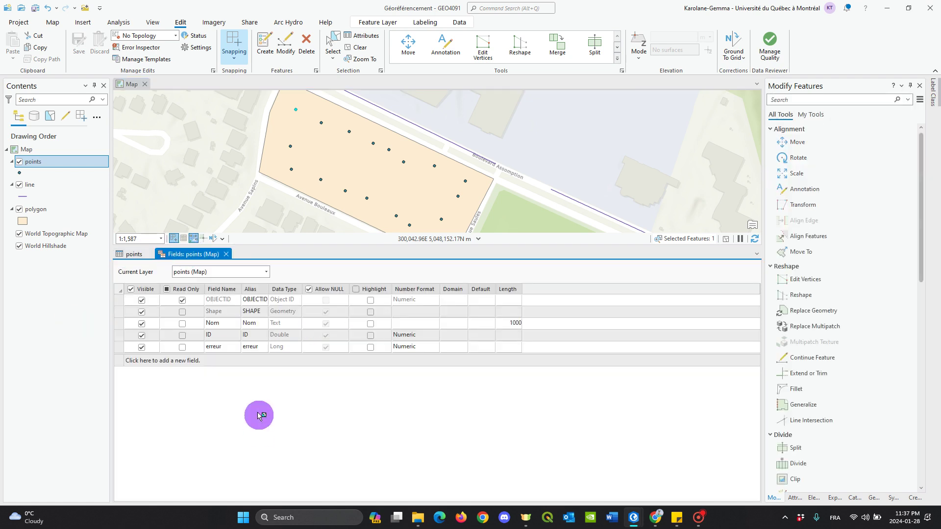
{"action": "left_click", "coordinate": [120, 347]}
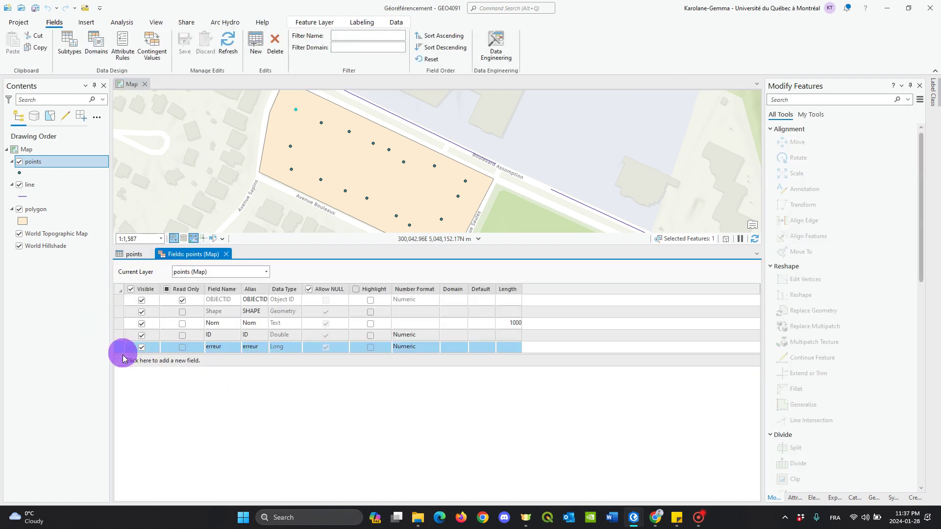
{"action": "right_click", "coordinate": [122, 349]}
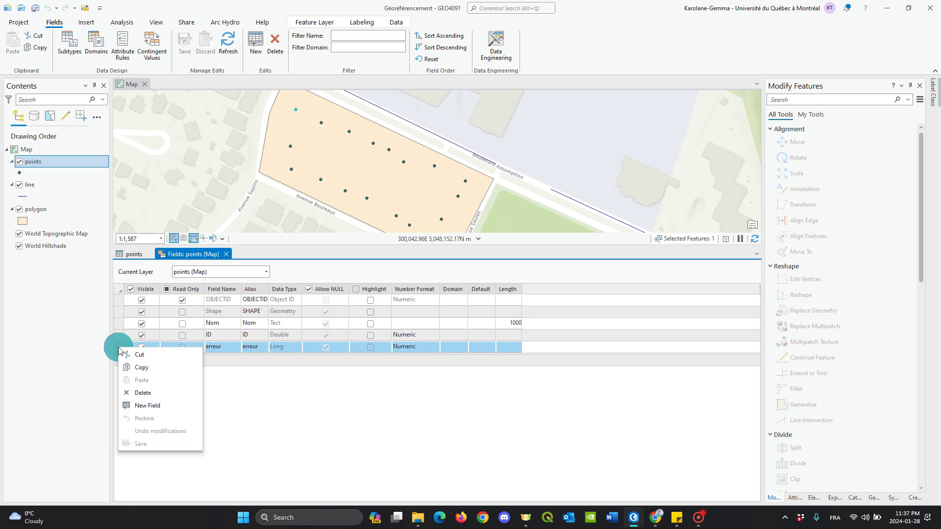
{"action": "right_click", "coordinate": [115, 345]}
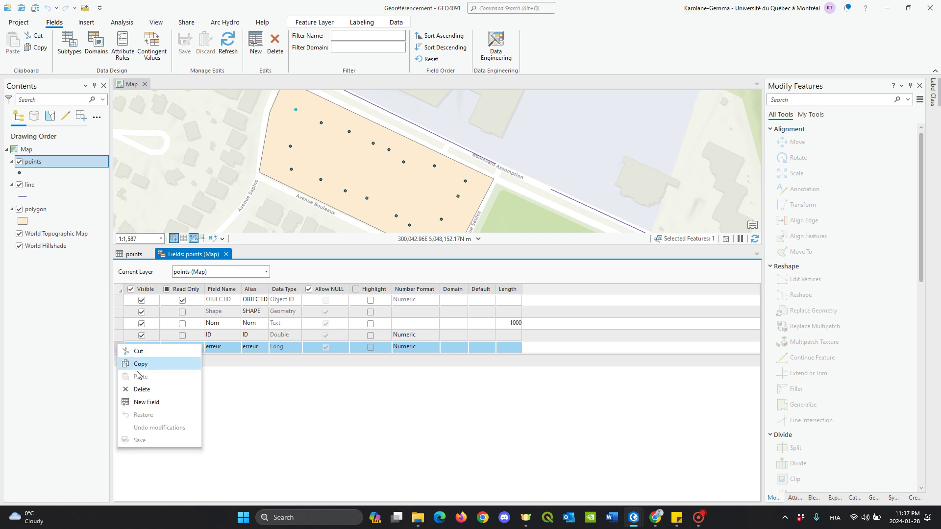
{"action": "left_click", "coordinate": [140, 389]}
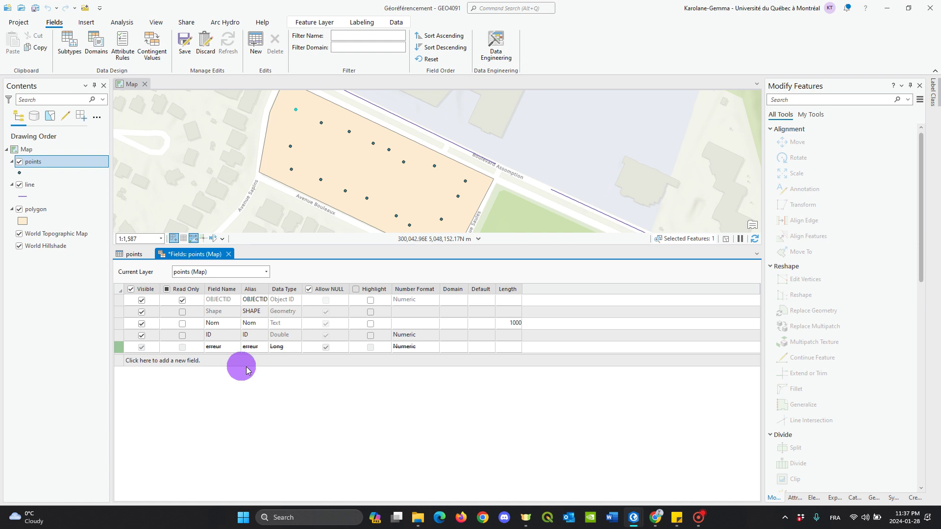
{"action": "left_click", "coordinate": [185, 42]}
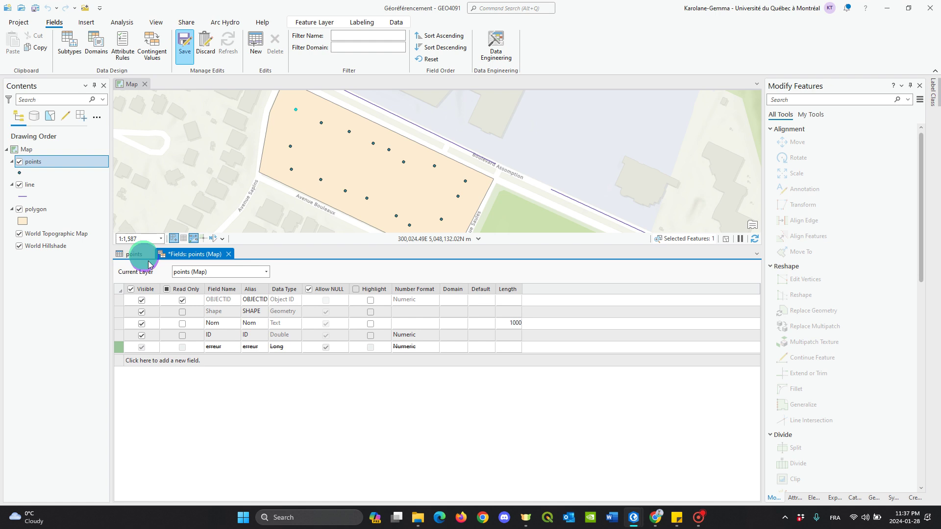
{"action": "left_click", "coordinate": [185, 44]}
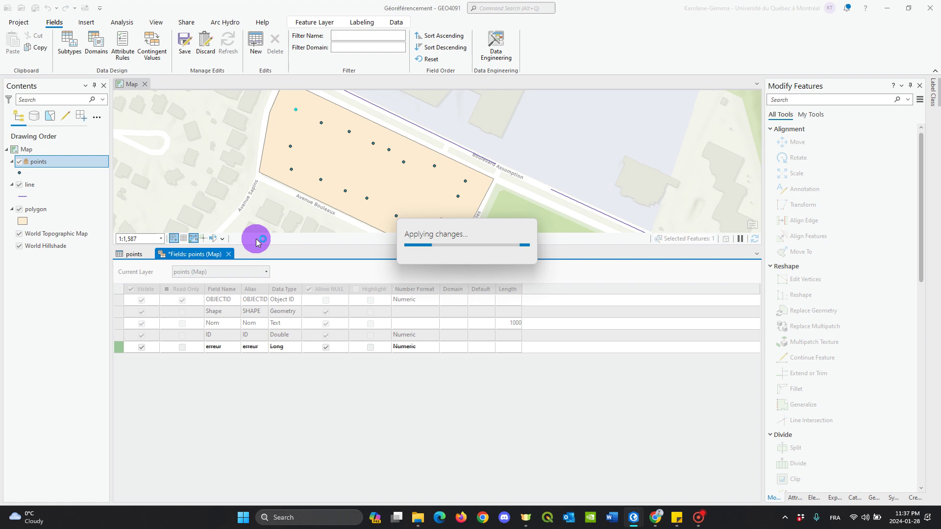
{"action": "left_click", "coordinate": [117, 254]}
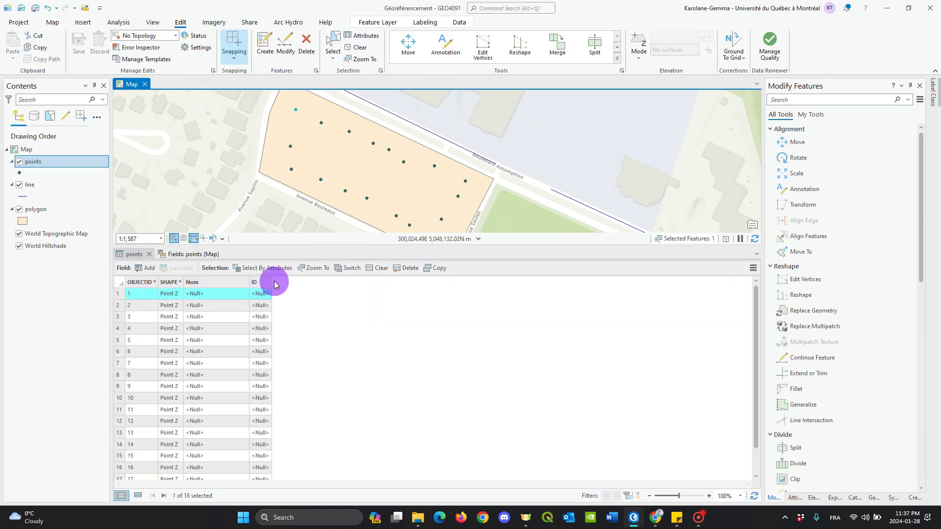
Reorder the points layer's fields so ID comes before Nom, and save the change.
{"action": "left_click", "coordinate": [189, 254]}
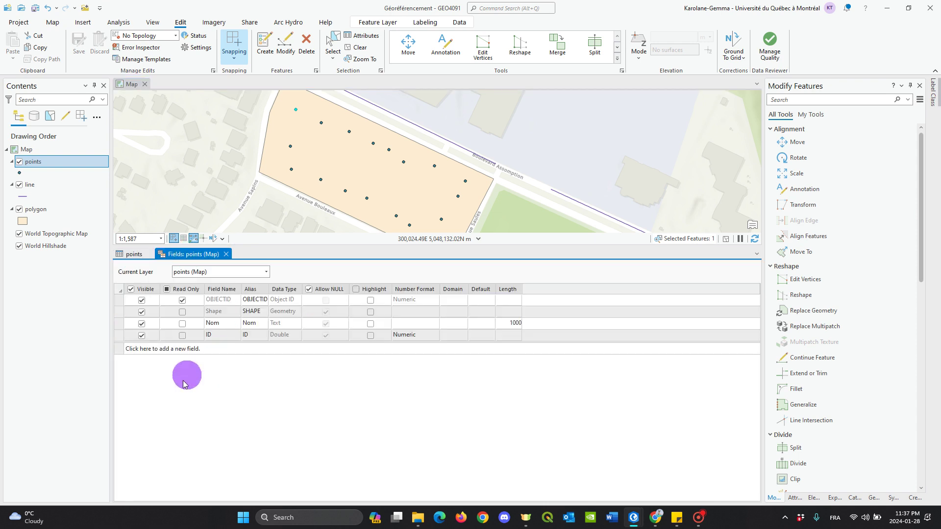
{"action": "left_click", "coordinate": [121, 332]}
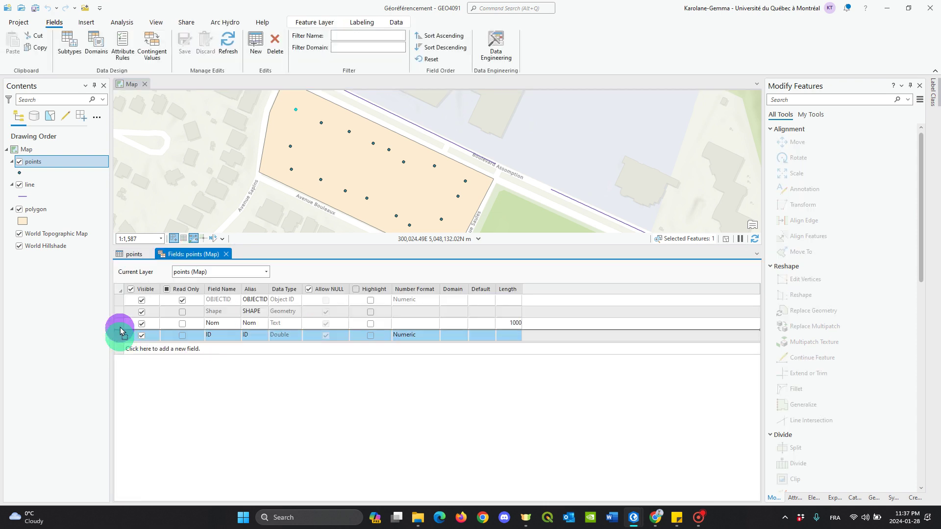
{"action": "left_click_drag", "start_coordinate": [121, 331], "coordinate": [122, 321]}
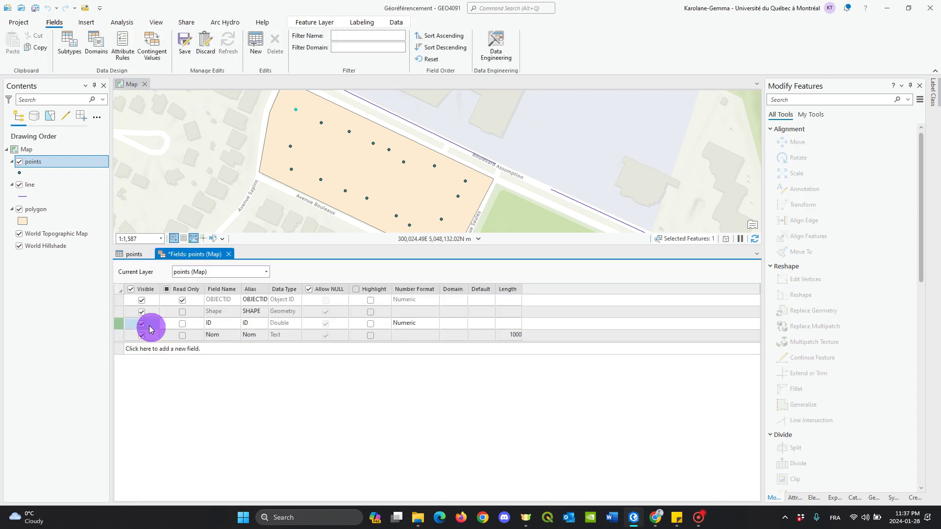
{"action": "left_click", "coordinate": [308, 322]}
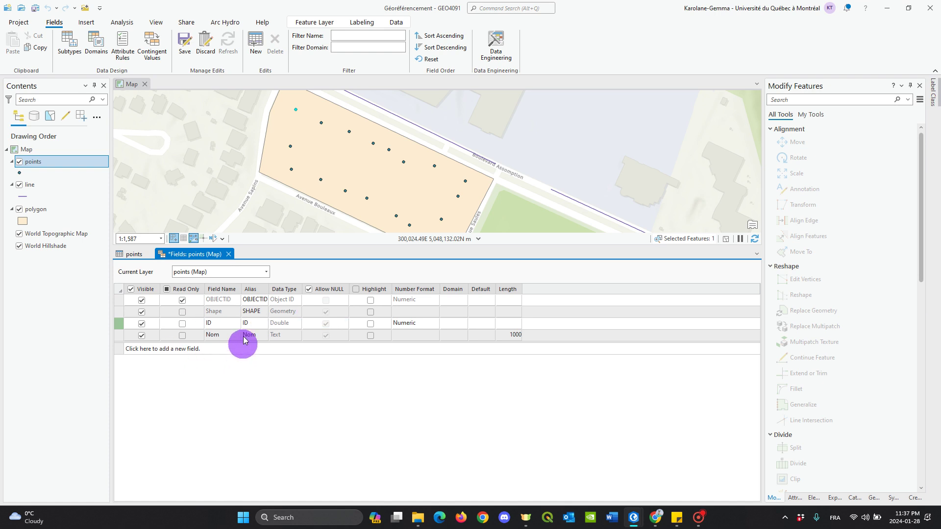
{"action": "left_click", "coordinate": [185, 40]}
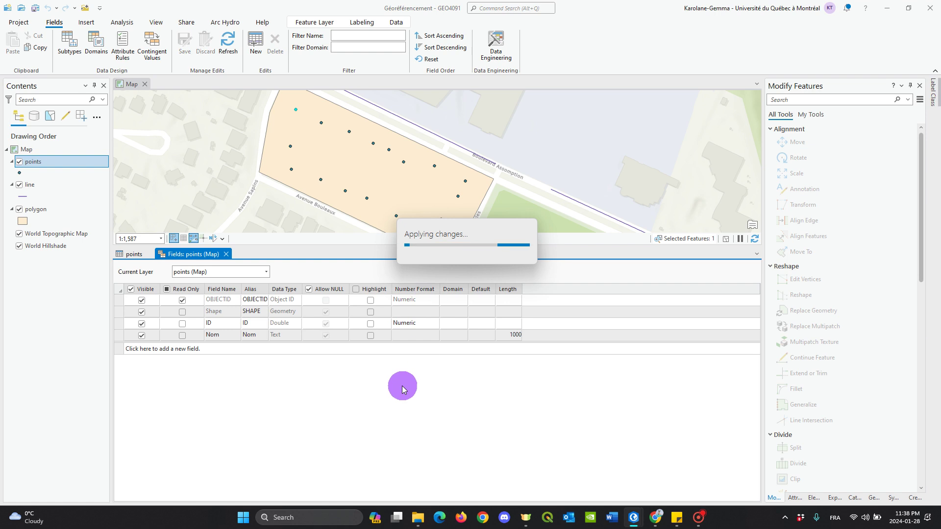
Review the OBJECTID and Shape fields, then close the fields view and check the column order in the points table.
{"action": "left_click", "coordinate": [225, 300]}
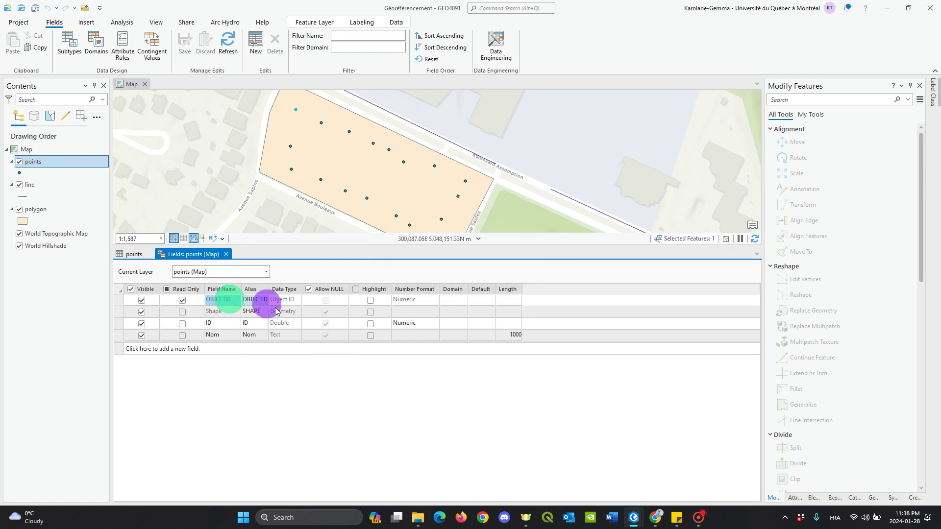
{"action": "left_click", "coordinate": [227, 309]}
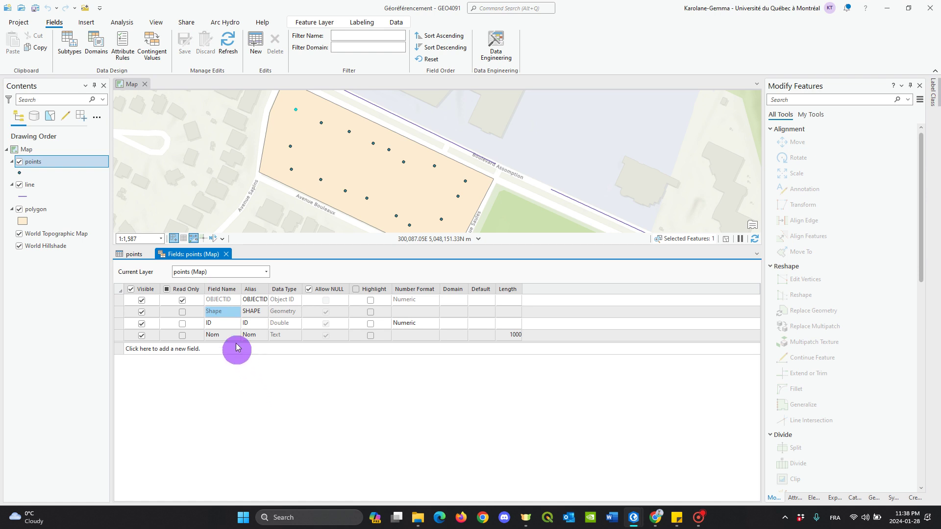
{"action": "left_click", "coordinate": [227, 254]}
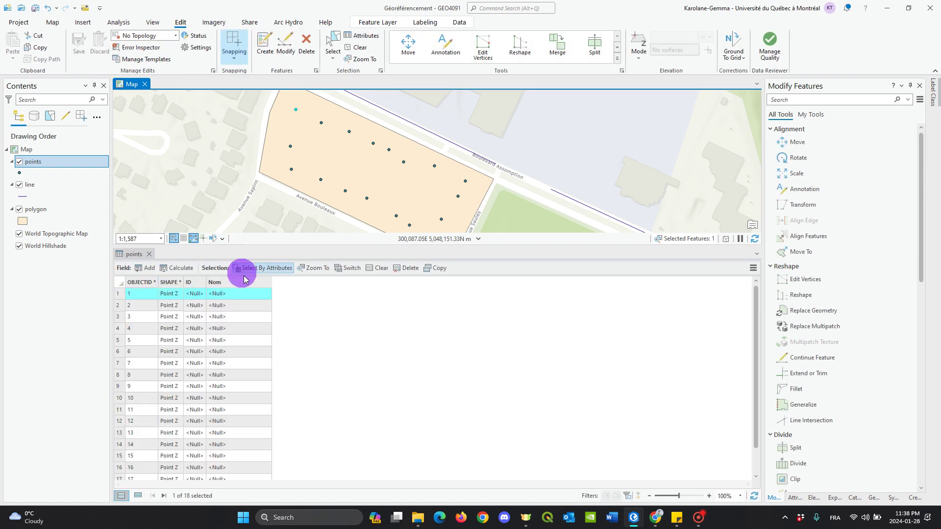
{"action": "left_click", "coordinate": [212, 283]}
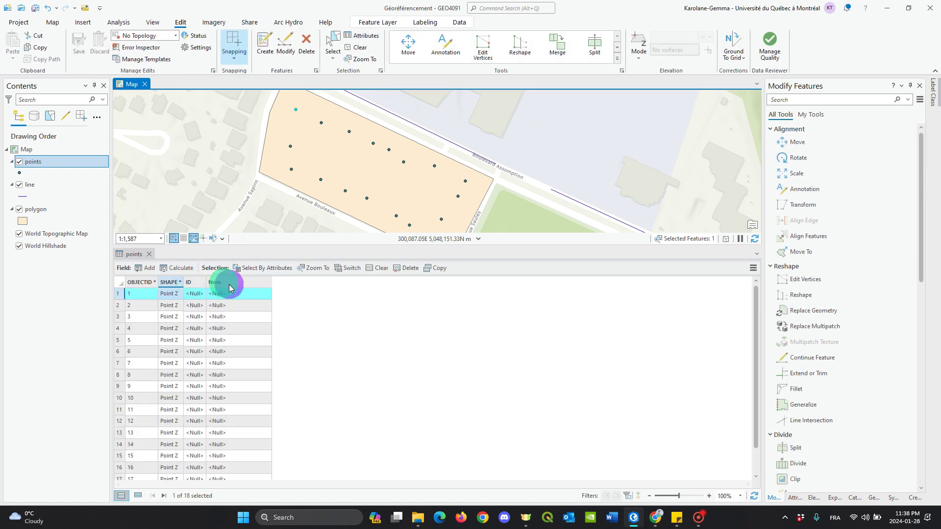
Enter A as the Nom value of the first record in the points attribute table.
{"action": "left_click", "coordinate": [196, 283]}
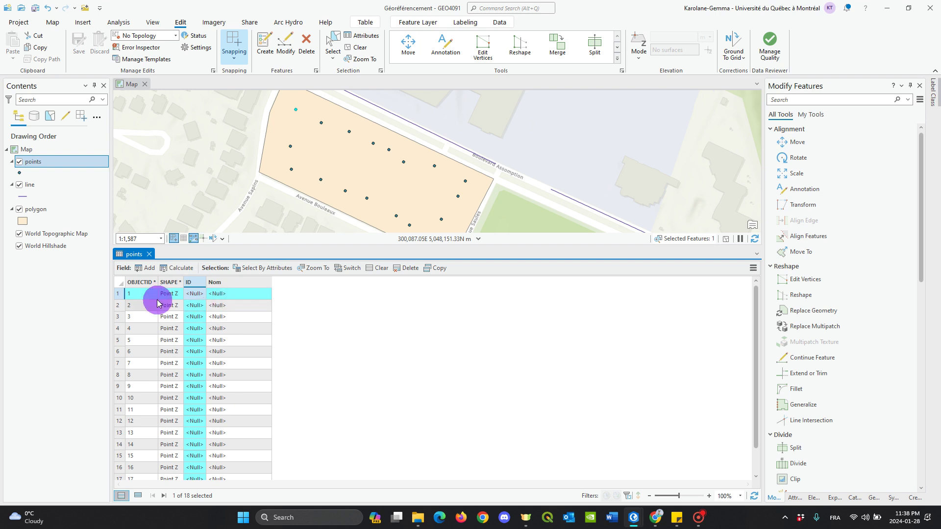
{"action": "left_click", "coordinate": [244, 295]}
{"action": "left_click", "coordinate": [245, 294]}
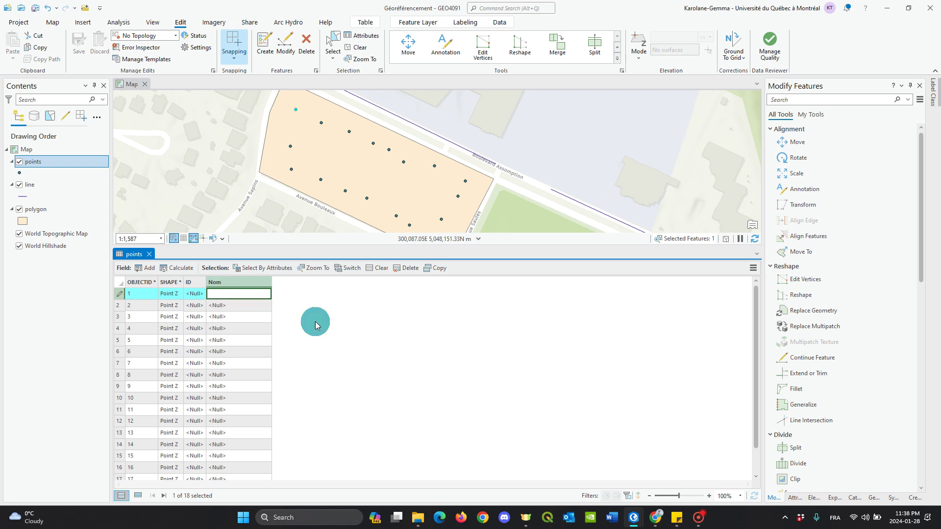
{"action": "left_click", "coordinate": [249, 293]}
{"action": "left_click", "coordinate": [245, 283]}
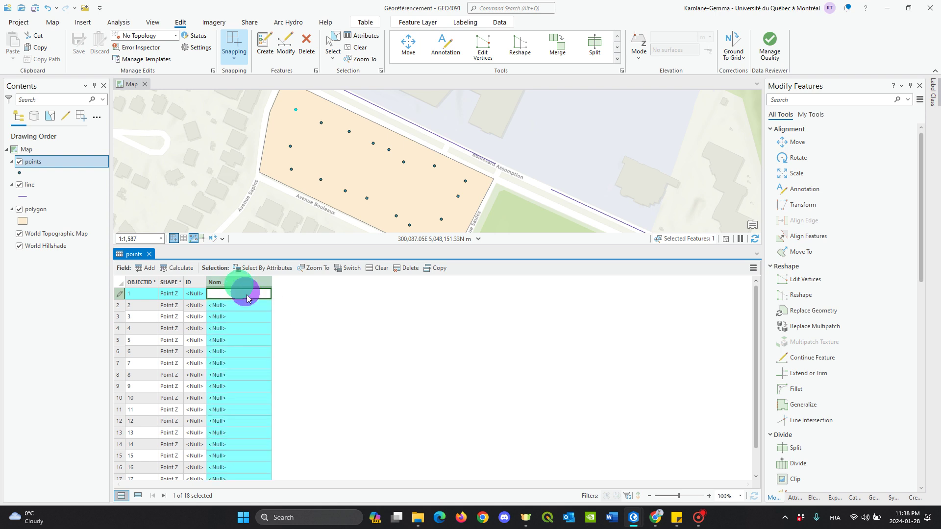
{"action": "left_click", "coordinate": [221, 296]}
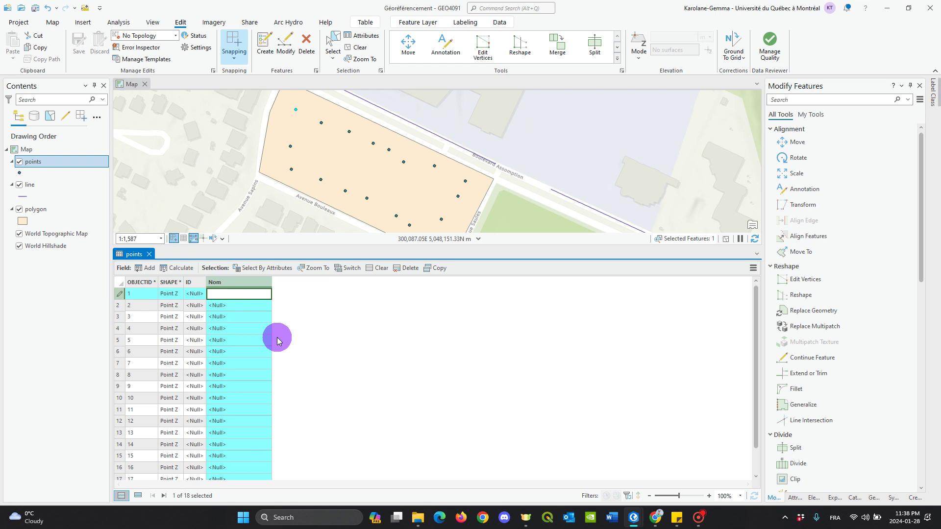
{"action": "key", "text": "Caps_Lock"}
{"action": "type", "text": "A"}
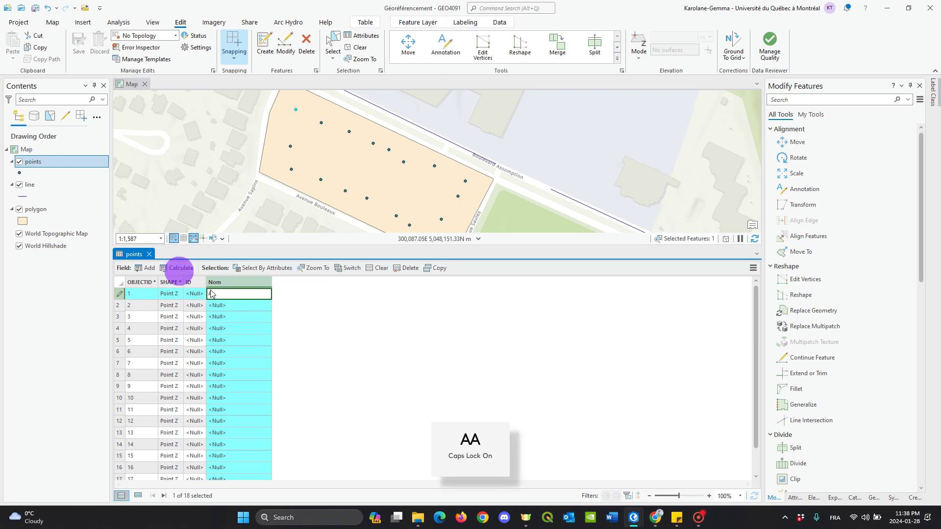
{"action": "left_click", "coordinate": [248, 310]}
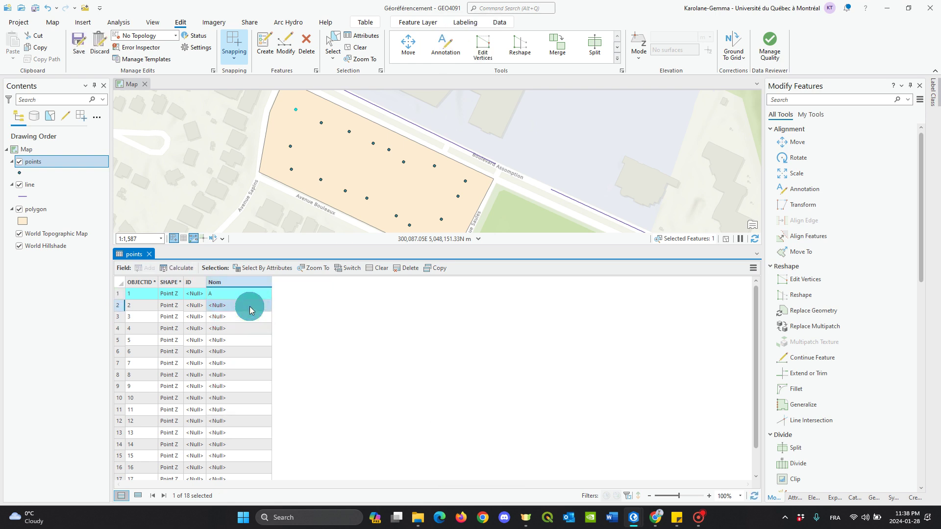
Enter lowercase a as the Nom value of the second record in the points table.
{"action": "left_click", "coordinate": [250, 308]}
{"action": "key", "text": "Caps_Lock"}
{"action": "type", "text": "a"}
{"action": "left_click", "coordinate": [246, 317]}
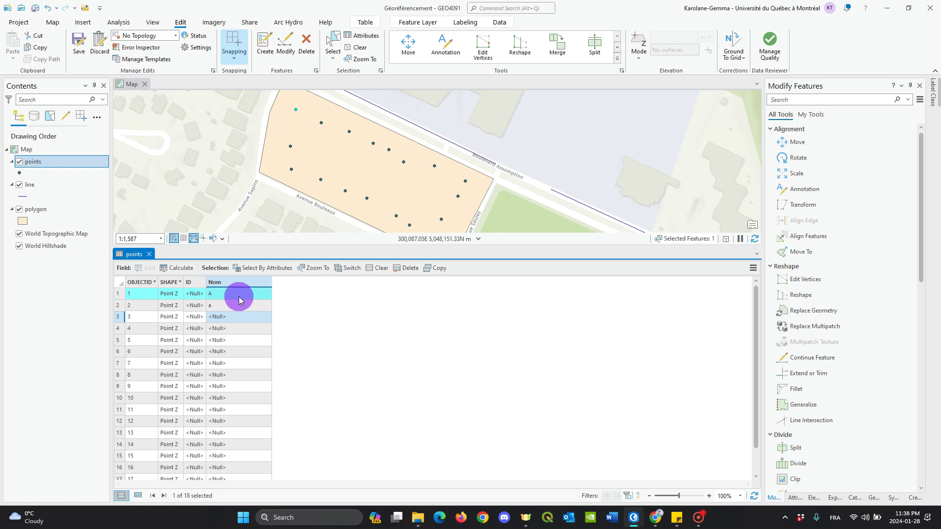
Symbolize the points layer with Unique Values based on the Nom field.
{"action": "left_click", "coordinate": [265, 246]}
{"action": "left_click_drag", "start_coordinate": [265, 245], "coordinate": [259, 267]}
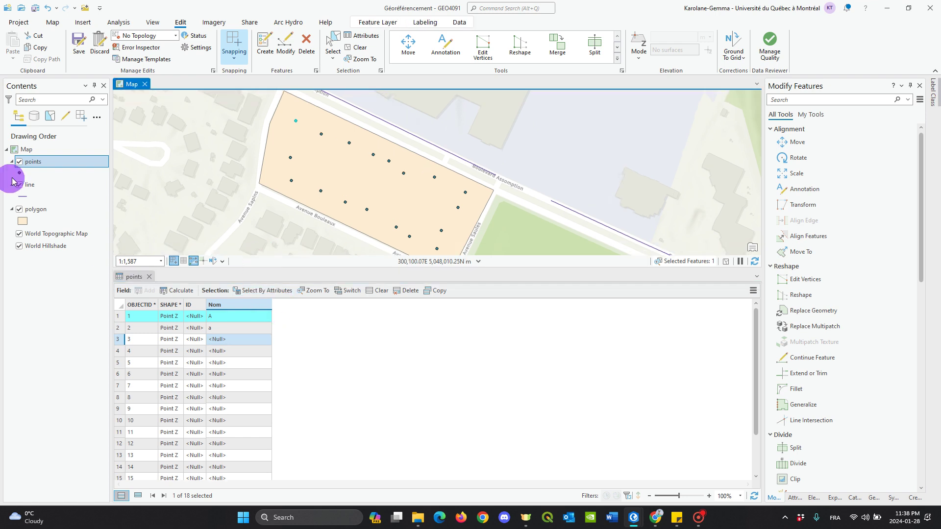
{"action": "left_click", "coordinate": [252, 327]}
{"action": "left_click", "coordinate": [53, 171]}
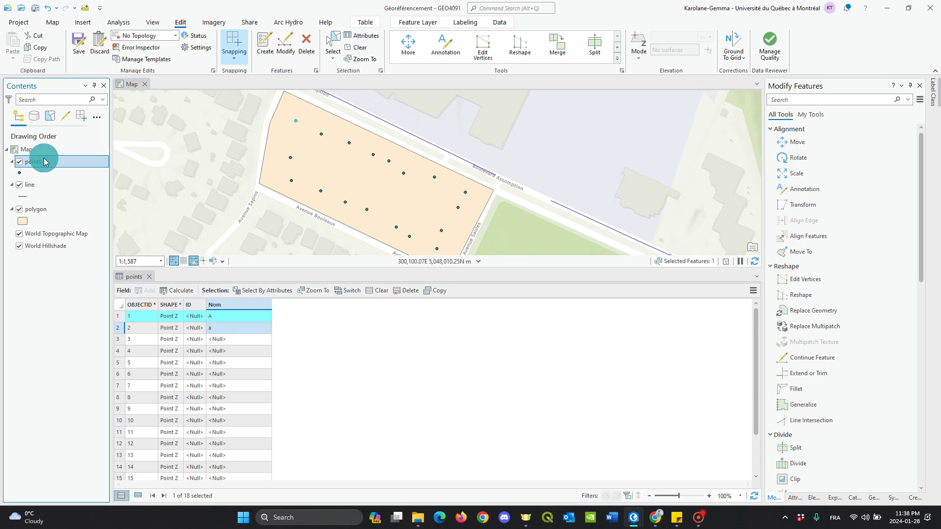
{"action": "right_click", "coordinate": [23, 163]}
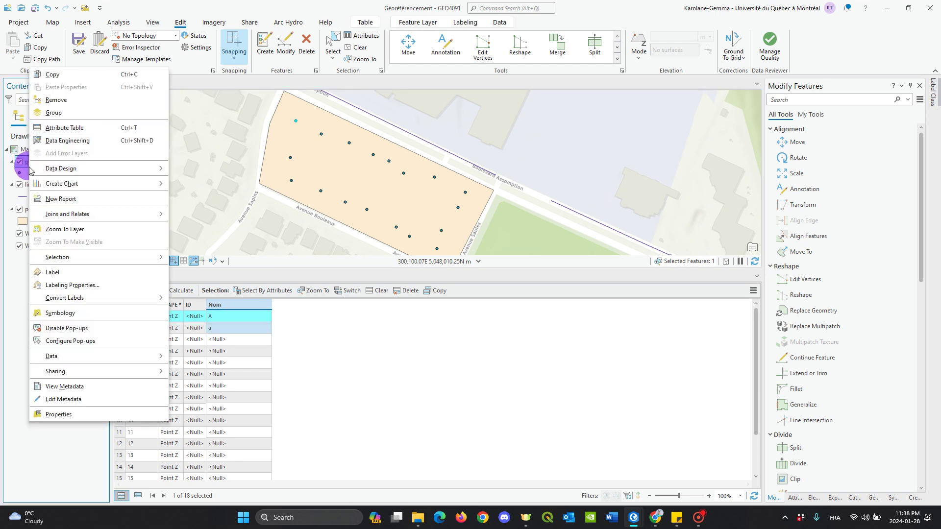
{"action": "left_click", "coordinate": [99, 316]}
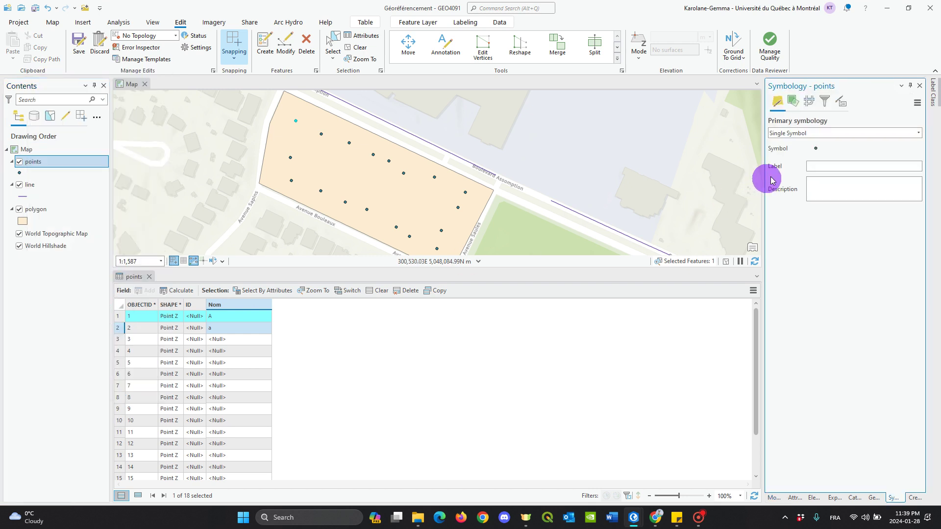
{"action": "left_click", "coordinate": [832, 135]}
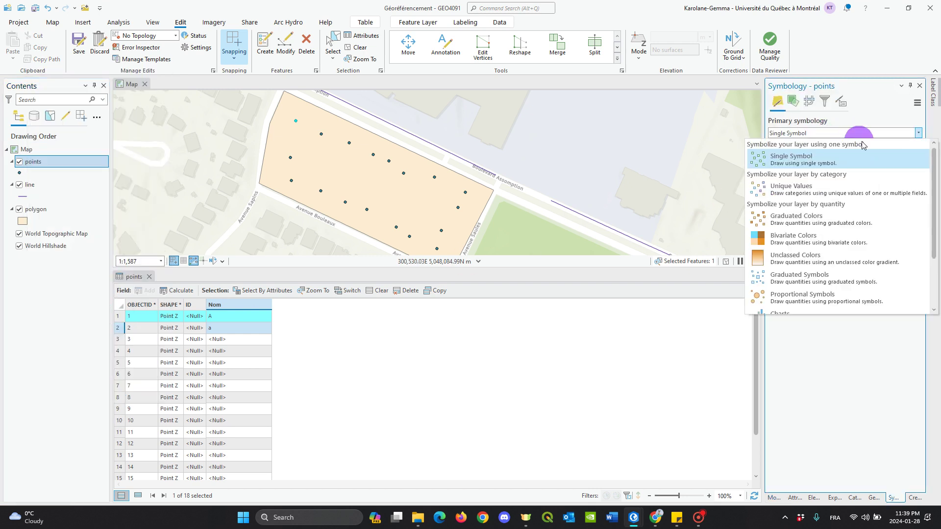
{"action": "left_click", "coordinate": [823, 191]}
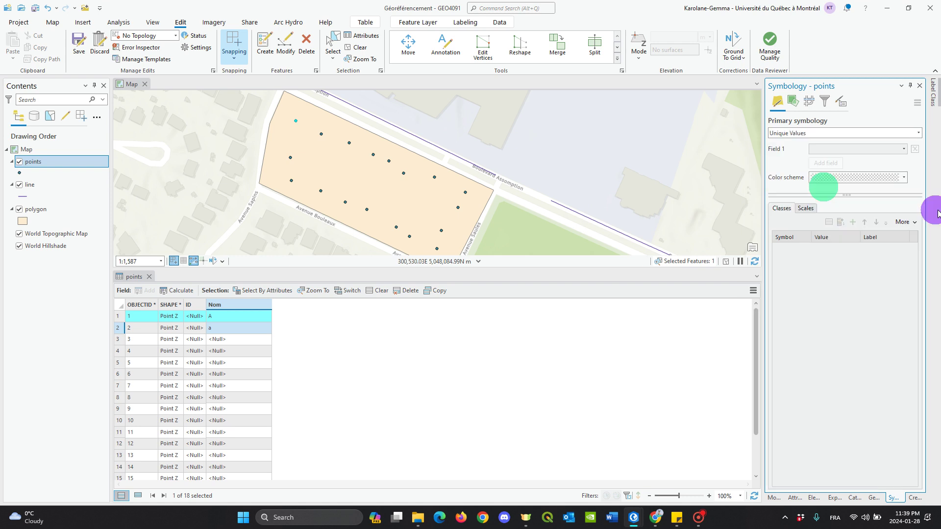
{"action": "left_click", "coordinate": [901, 152]}
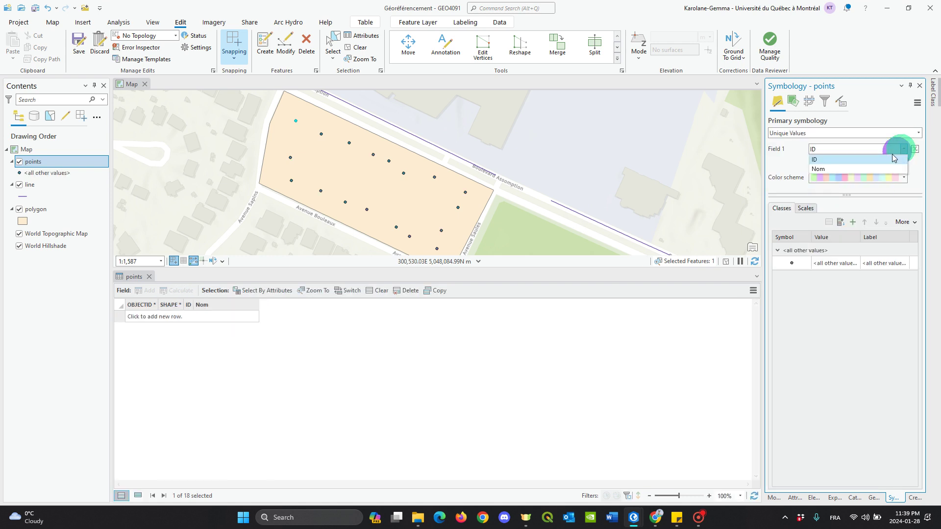
{"action": "left_click", "coordinate": [861, 169]}
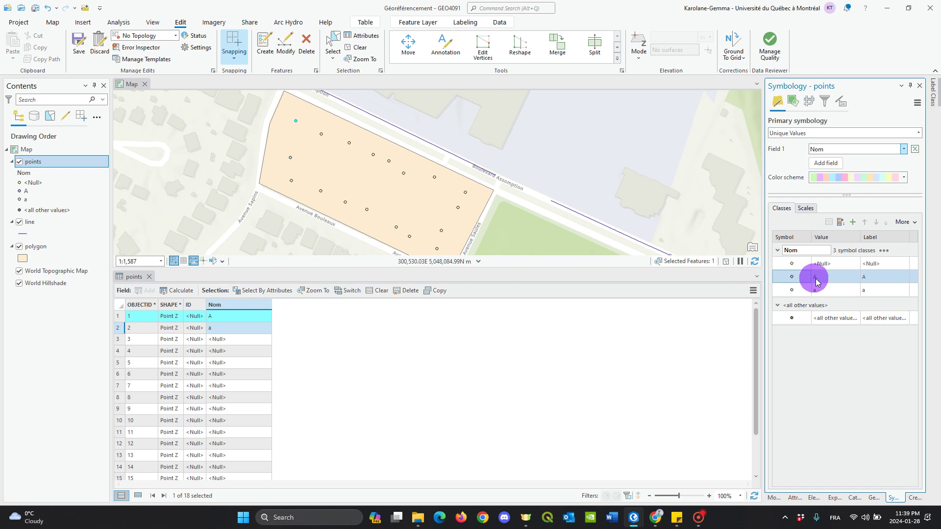
Compare the A and a symbol classes with the Nom values in the points attribute table.
{"action": "left_click", "coordinate": [847, 289]}
{"action": "left_click", "coordinate": [818, 376]}
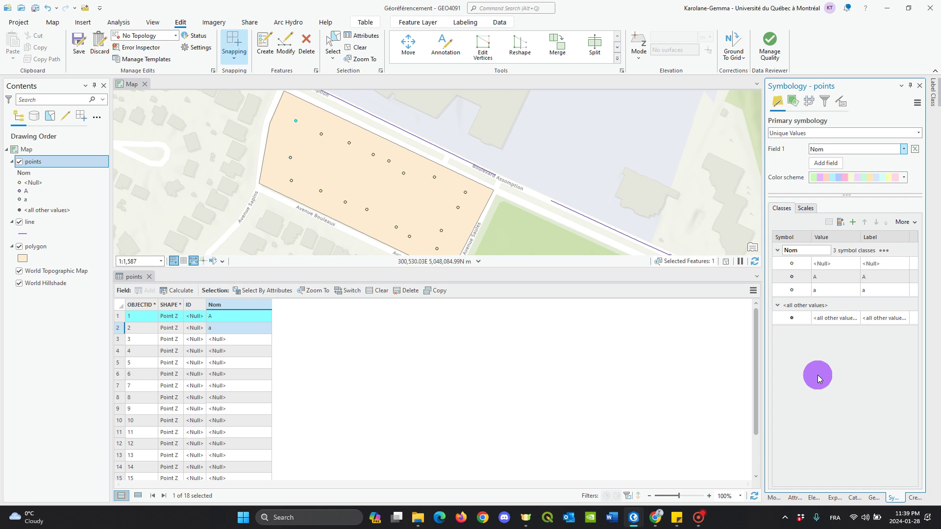
{"action": "left_click", "coordinate": [420, 357]}
{"action": "left_click", "coordinate": [224, 325]}
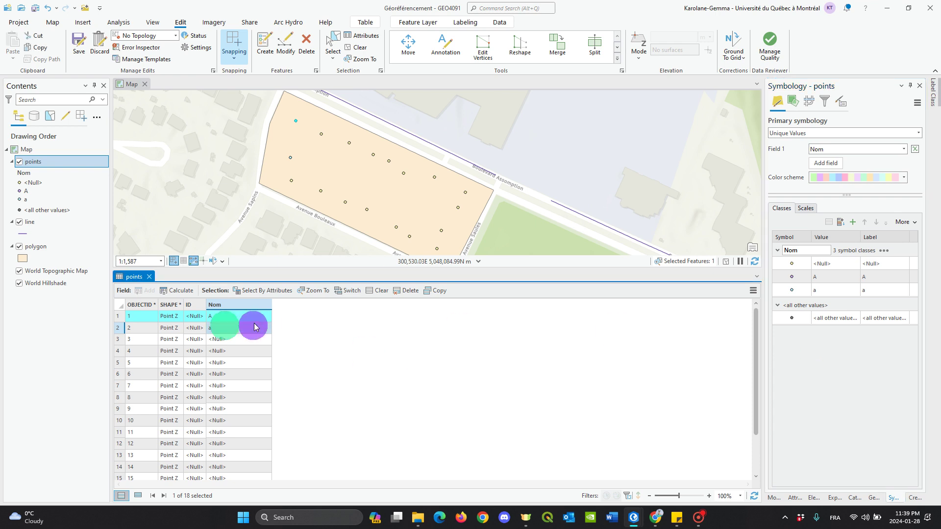
{"action": "left_click", "coordinate": [257, 309]}
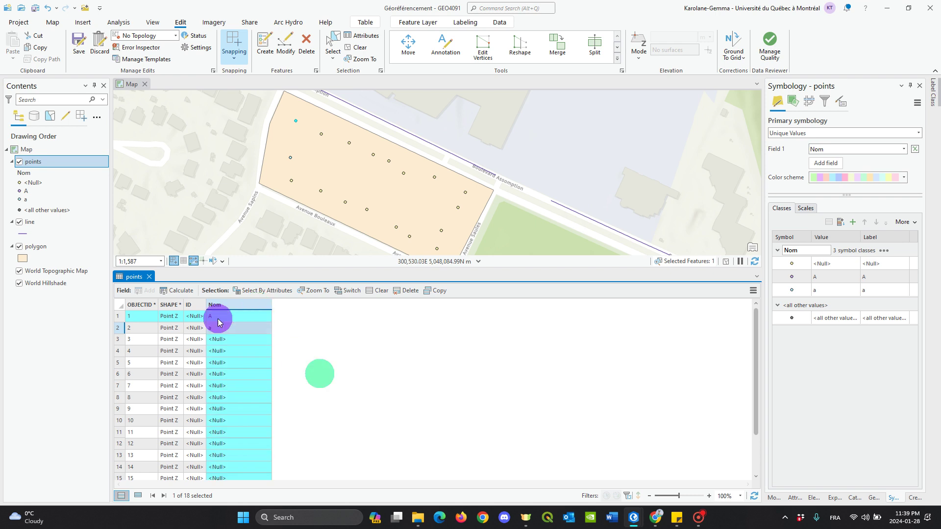
{"action": "left_click", "coordinate": [241, 351]}
{"action": "left_click", "coordinate": [247, 420]}
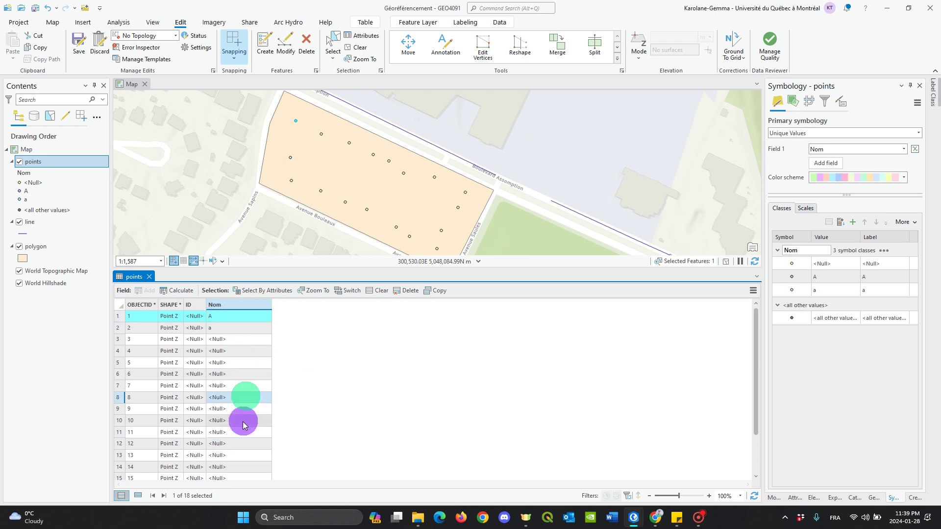
{"action": "left_click", "coordinate": [236, 338]}
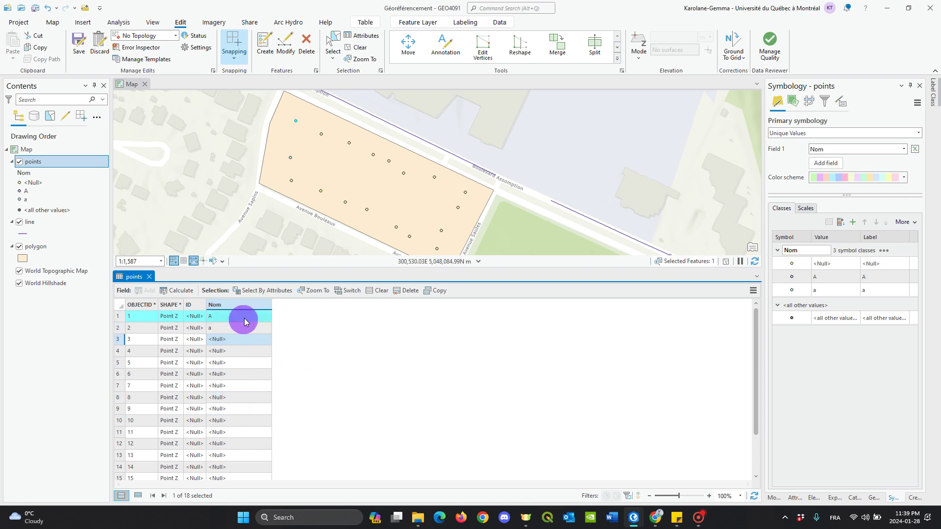
{"action": "left_click", "coordinate": [295, 349]}
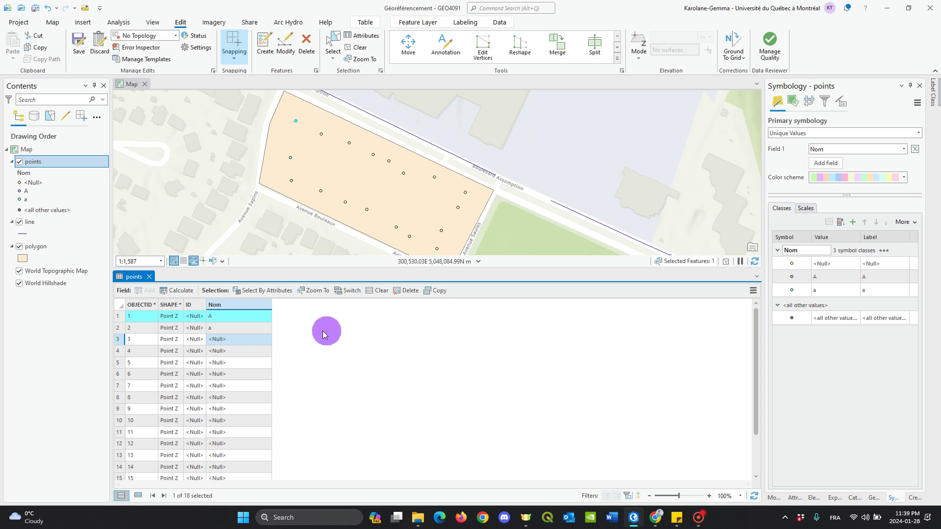
Select the first five point records and calculate their Nom field with the Python expression "A".
{"action": "left_click", "coordinate": [119, 316]}
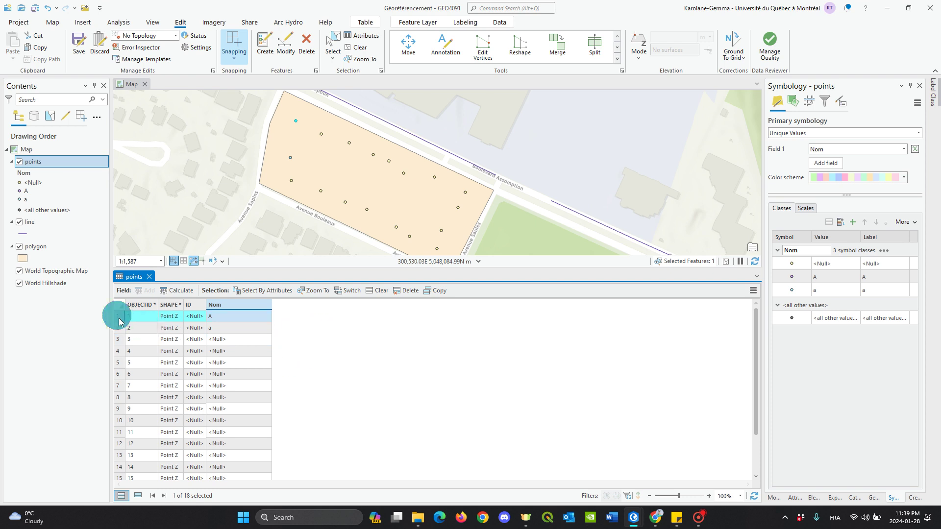
{"action": "left_click", "coordinate": [119, 363], "text": "shift"}
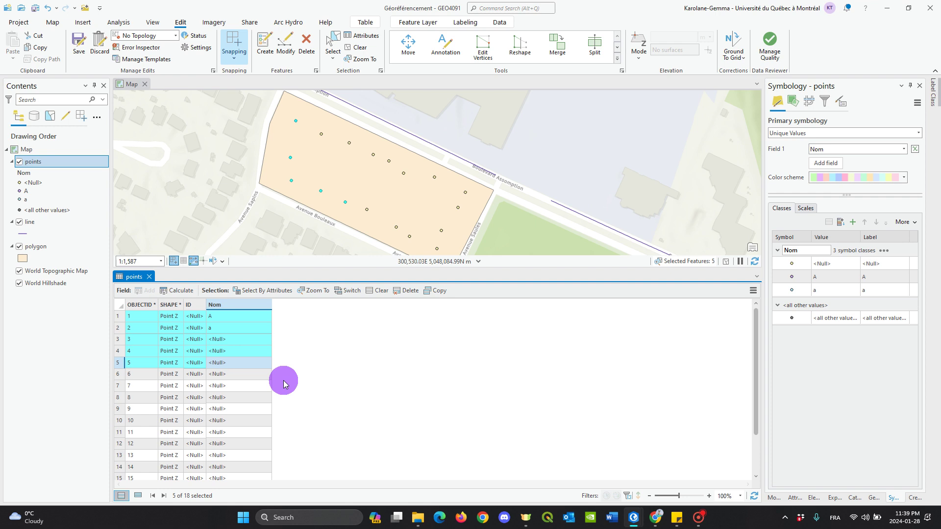
{"action": "left_click", "coordinate": [172, 291]}
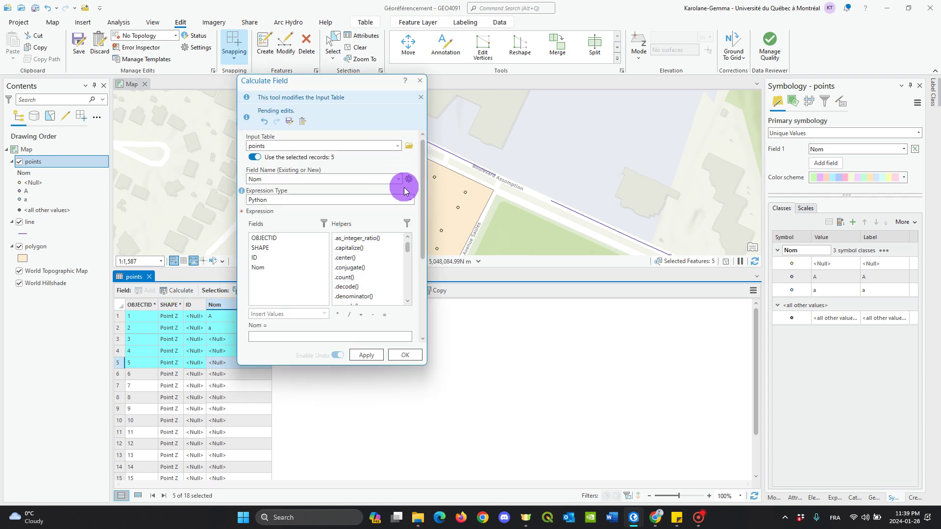
{"action": "left_click", "coordinate": [399, 180]}
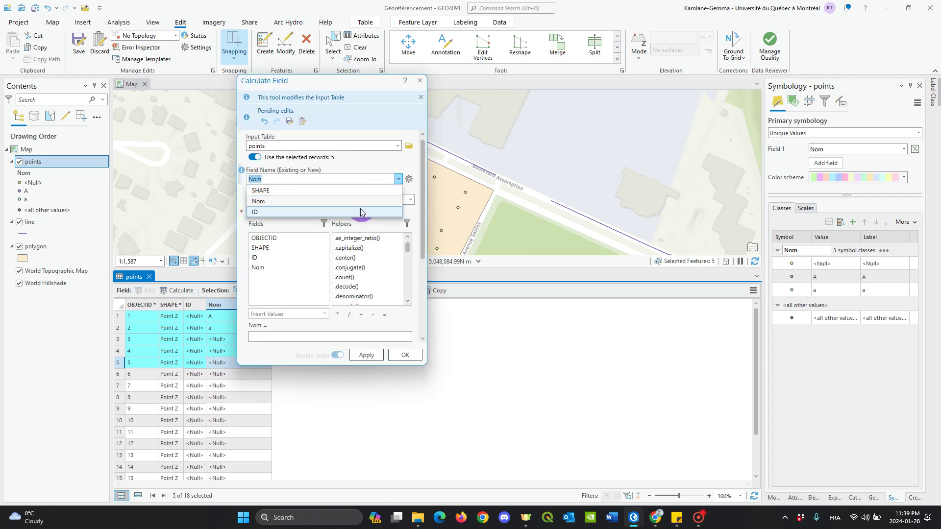
{"action": "left_click", "coordinate": [309, 201]}
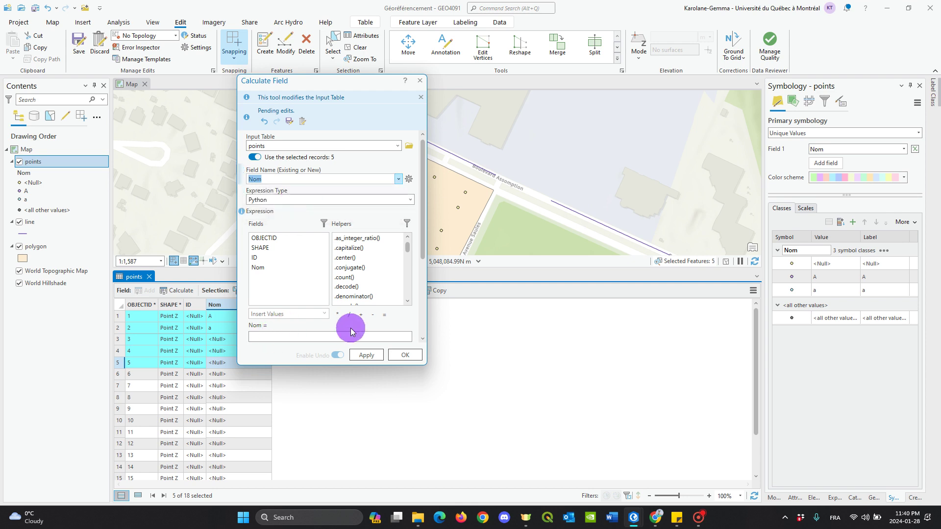
{"action": "scroll", "coordinate": [350, 332], "scroll_direction": "down", "scroll_amount": 1}
{"action": "left_click", "coordinate": [277, 312]}
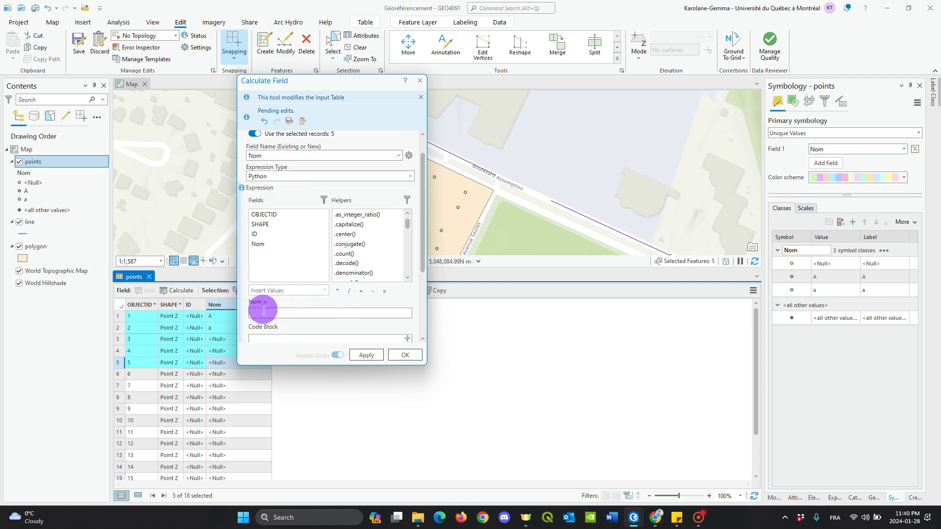
{"action": "type", "text": "\""}
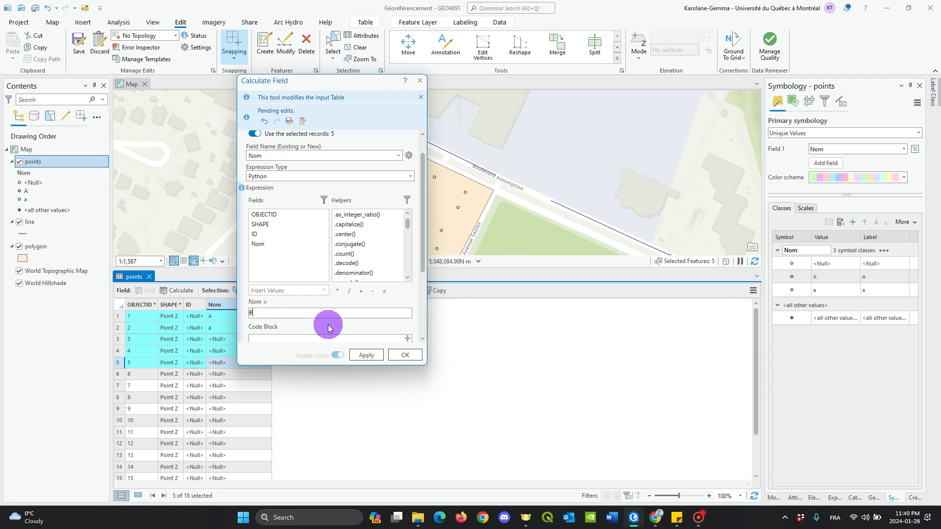
{"action": "key", "text": "Caps_Lock"}
{"action": "type", "text": "A"}
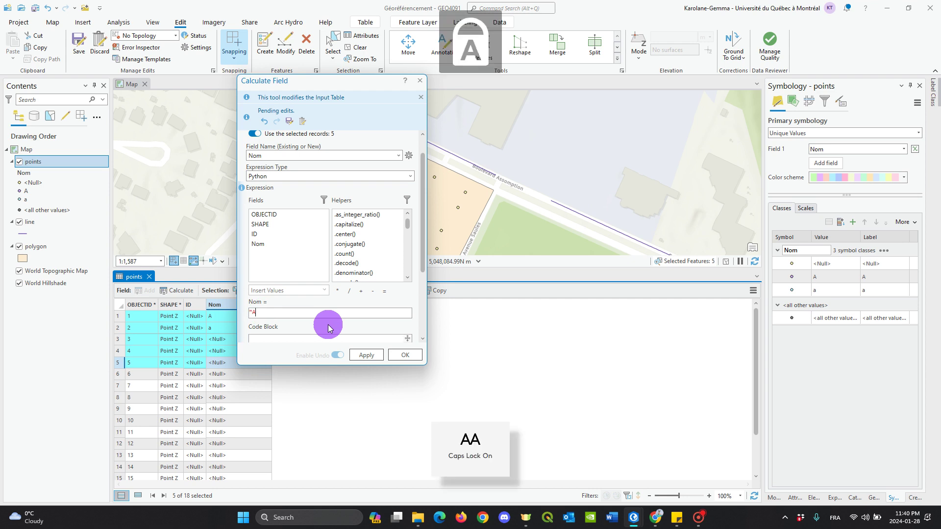
{"action": "key", "text": "Caps_Lock"}
{"action": "type", "text": "\""}
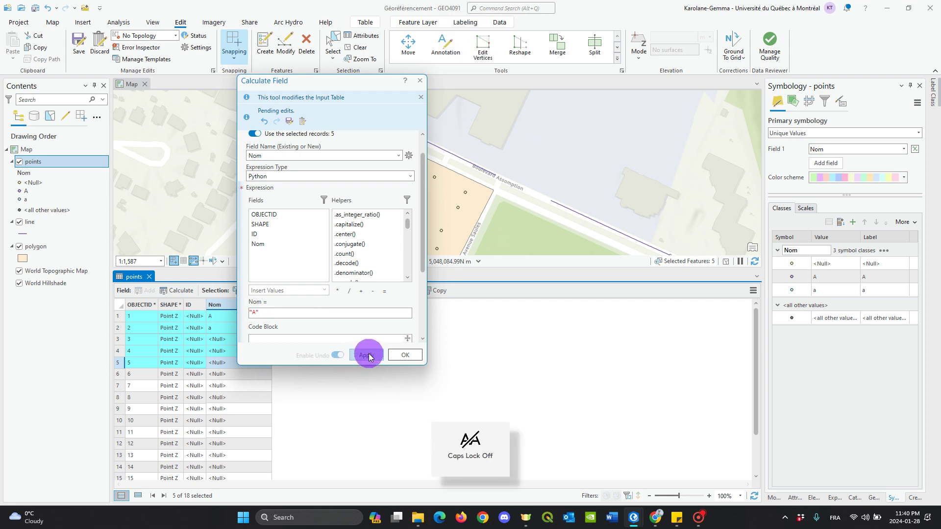
{"action": "left_click", "coordinate": [420, 359]}
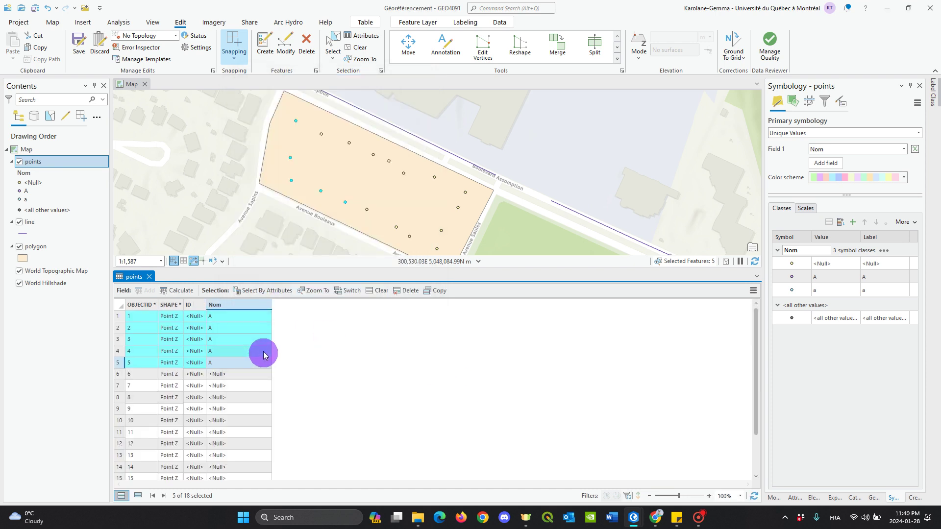
Reduce the selection to the first record and enter B as the Nom value of record 6.
{"action": "left_click", "coordinate": [118, 317]}
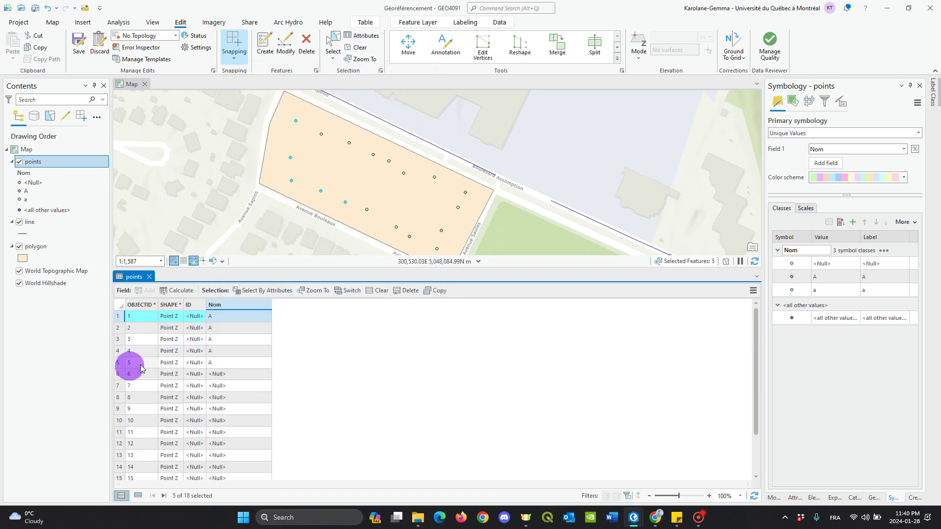
{"action": "left_click", "coordinate": [256, 363]}
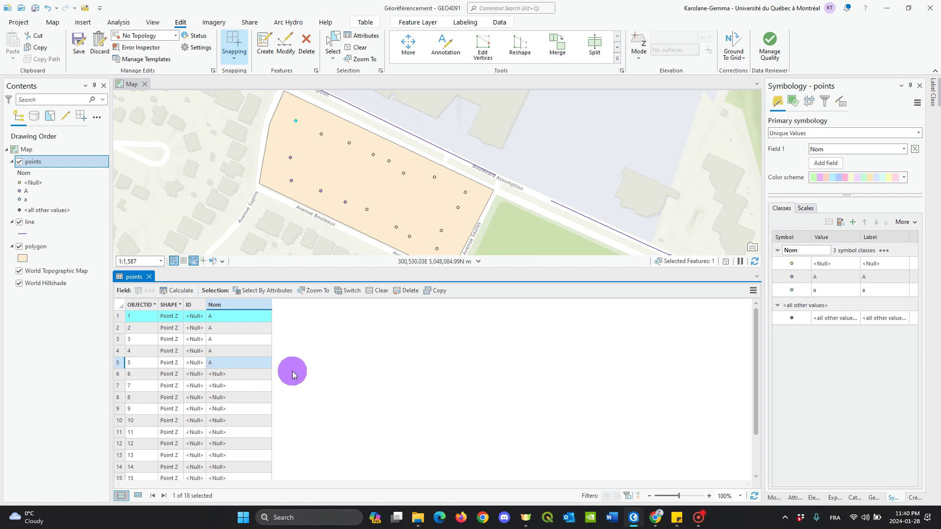
{"action": "left_click", "coordinate": [224, 375]}
{"action": "left_click", "coordinate": [218, 374]}
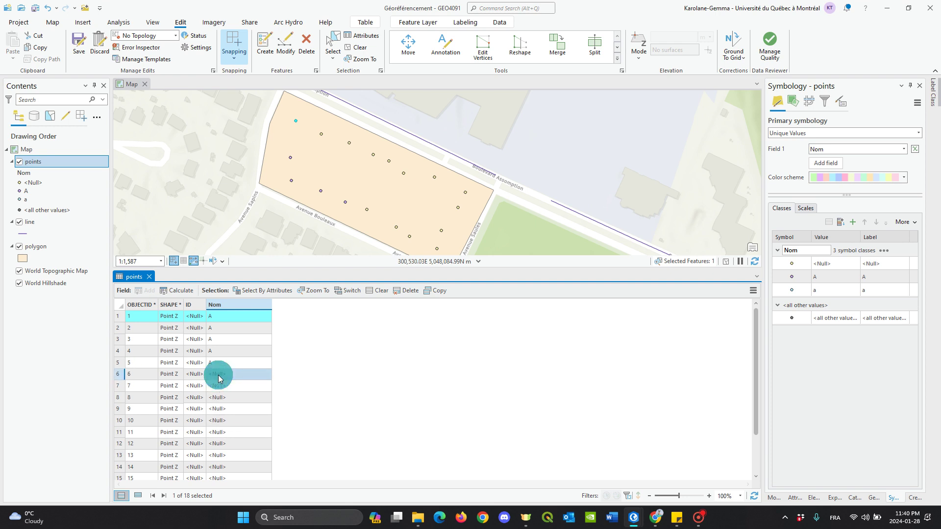
{"action": "key", "text": "Caps_Lock"}
{"action": "type", "text": "B"}
{"action": "left_click", "coordinate": [234, 385]}
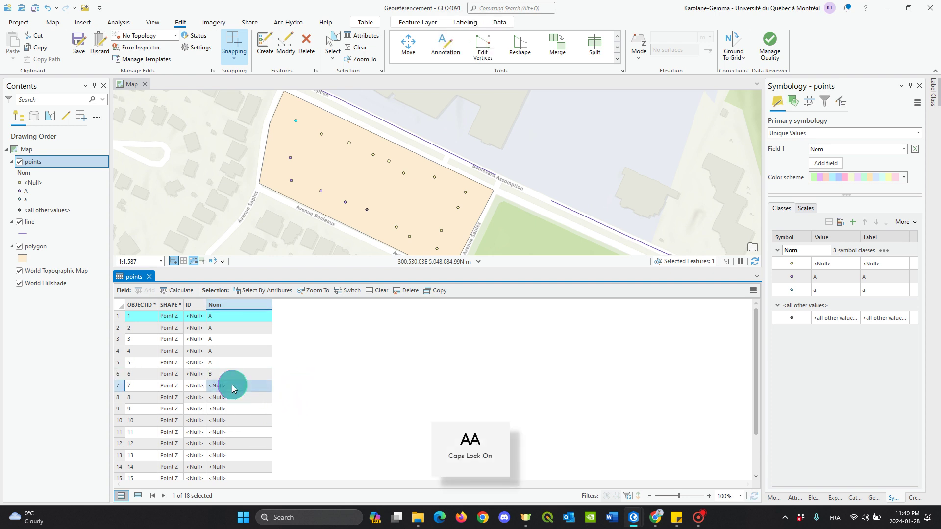
Enter C as the Nom value of record 7 in the points attribute table.
{"action": "left_click", "coordinate": [233, 386]}
{"action": "type", "text": "C"}
{"action": "key", "text": "Caps_Lock"}
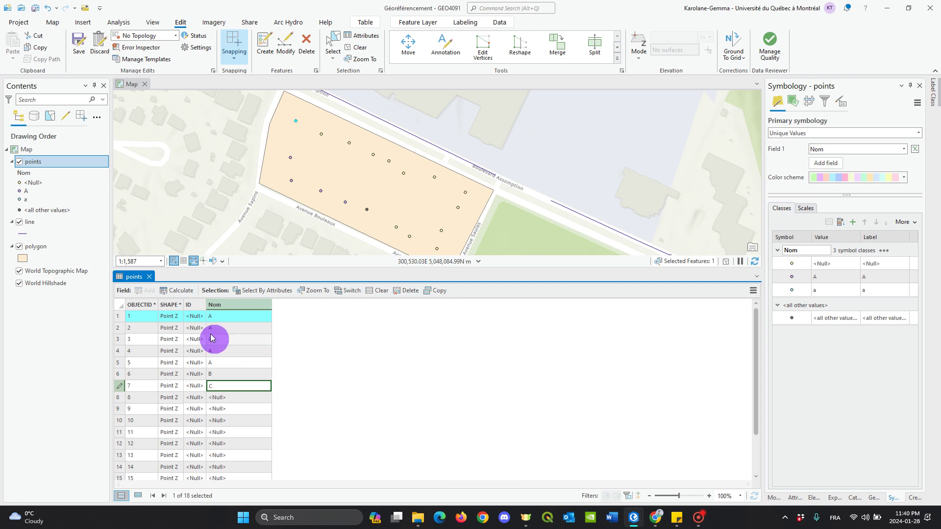
Fill in the ID field of point records 1 to 7 with the numbers 1 through 7.
{"action": "double_click", "coordinate": [194, 317]}
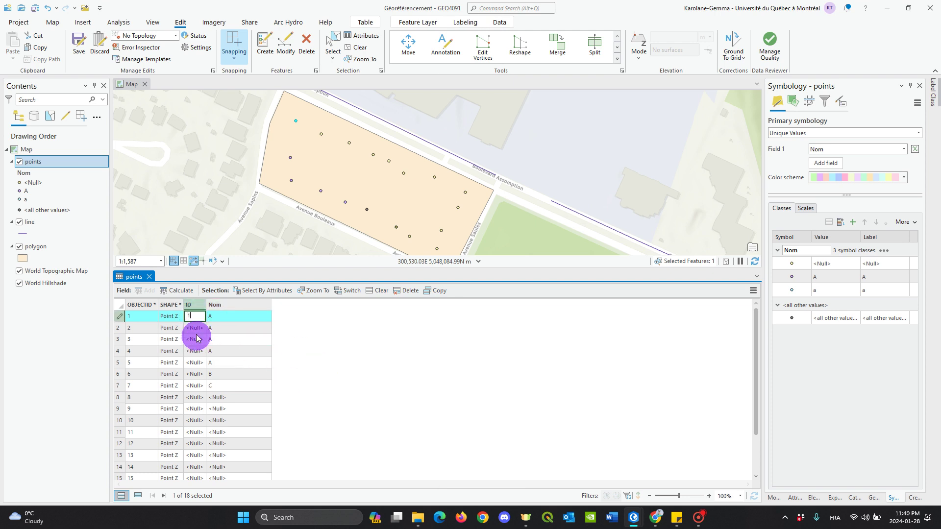
{"action": "type", "text": "2"}
{"action": "left_click", "coordinate": [195, 342]}
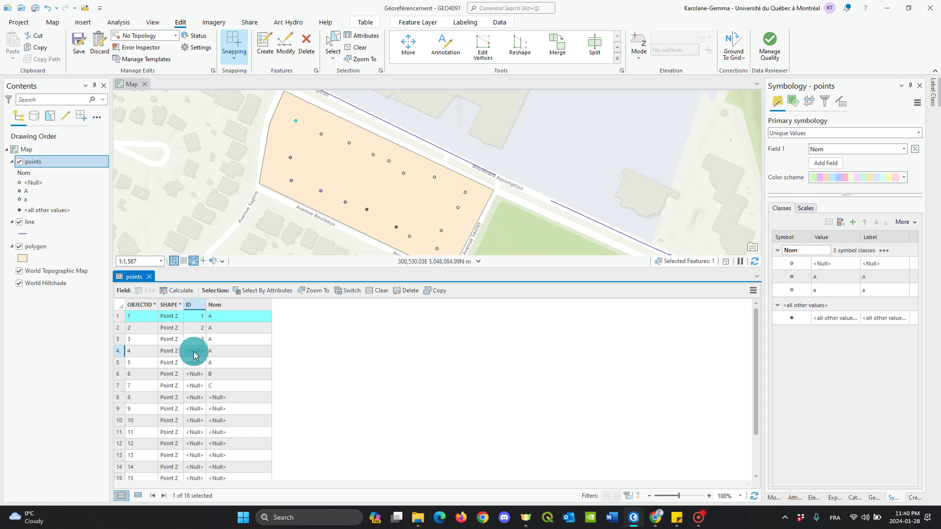
{"action": "type", "text": "6"}
{"action": "left_click", "coordinate": [201, 387]}
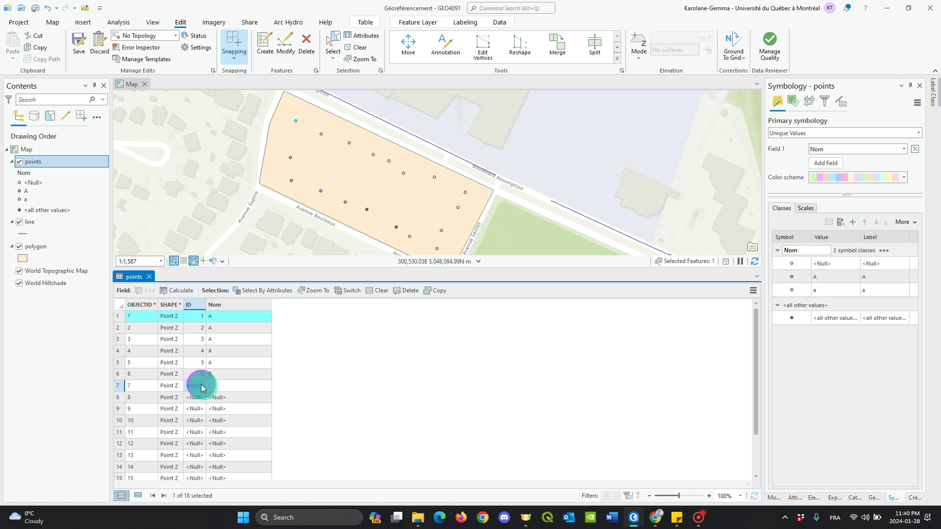
{"action": "type", "text": "7"}
{"action": "left_click", "coordinate": [251, 364]}
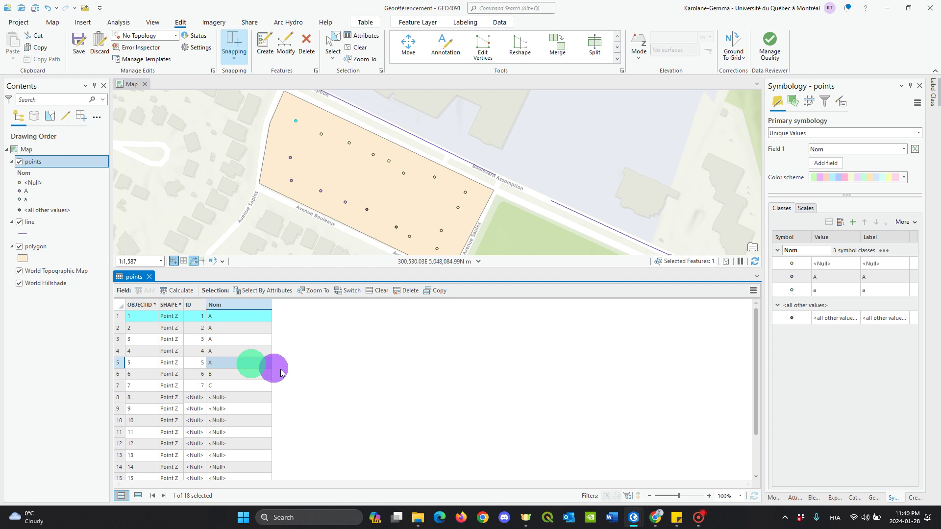
{"action": "left_click", "coordinate": [303, 375]}
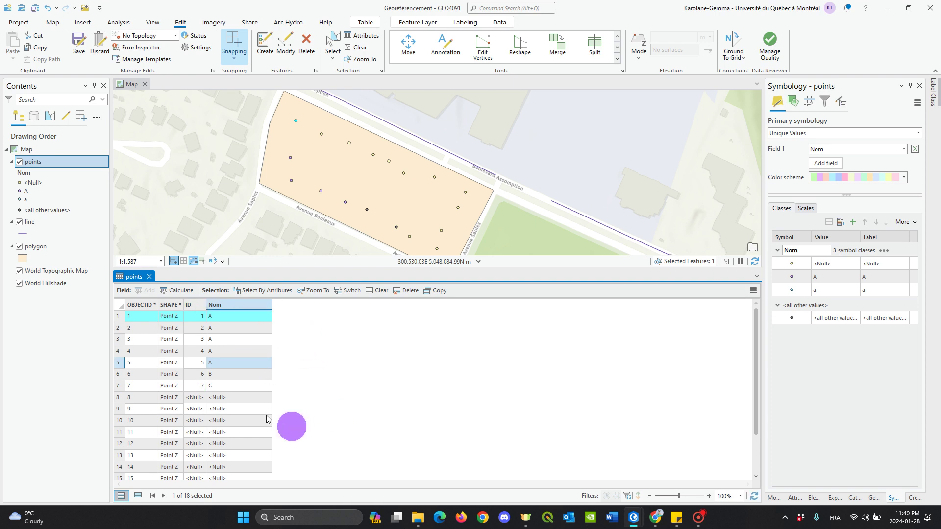
{"action": "left_click", "coordinate": [319, 346]}
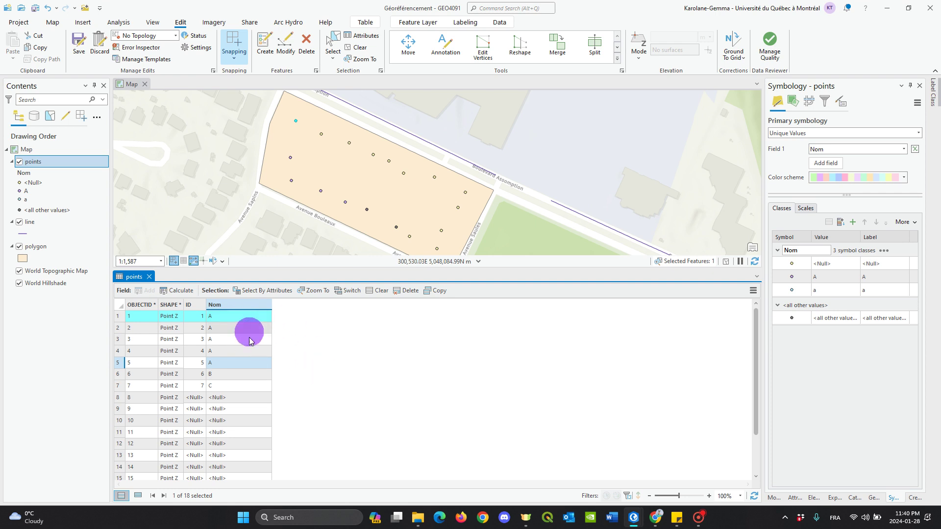
Select the point record whose OBJECTID is equal to 12 with Select By Attributes as a new selection.
{"action": "left_click", "coordinate": [262, 291]}
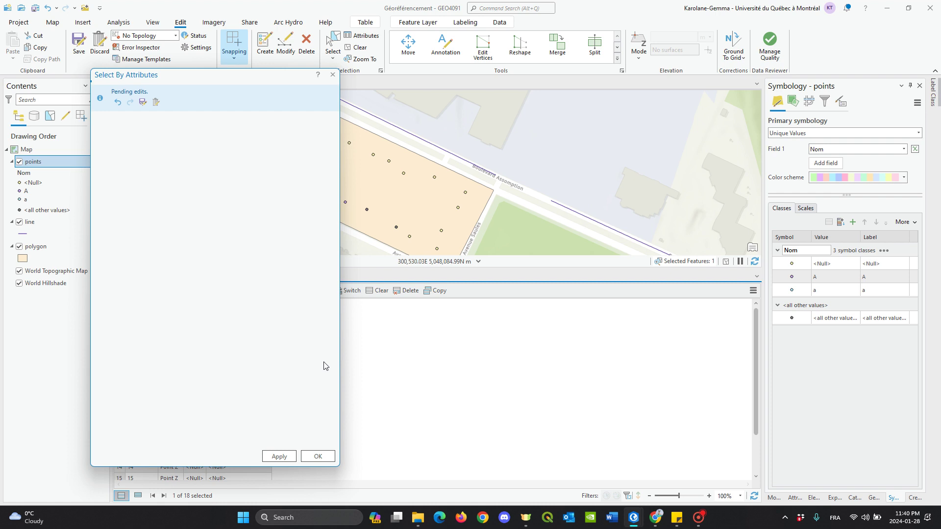
{"action": "left_click_drag", "start_coordinate": [196, 77], "coordinate": [314, 78]}
{"action": "left_click", "coordinate": [318, 206]}
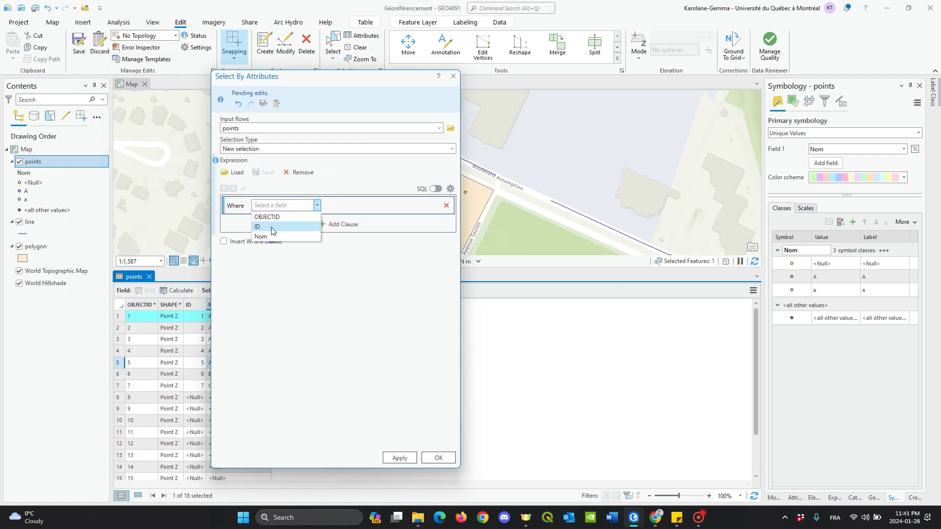
{"action": "left_click", "coordinate": [274, 222]}
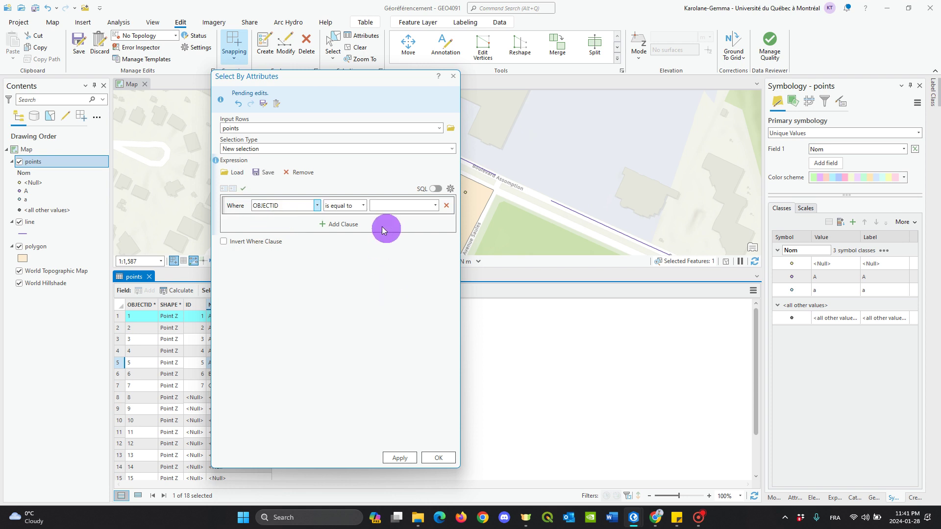
{"action": "left_click", "coordinate": [363, 206]}
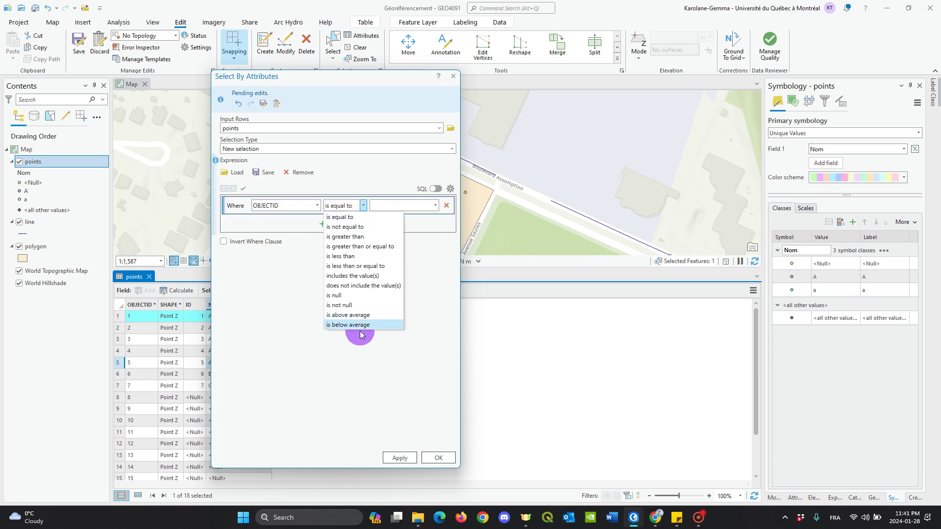
{"action": "left_click", "coordinate": [383, 221]}
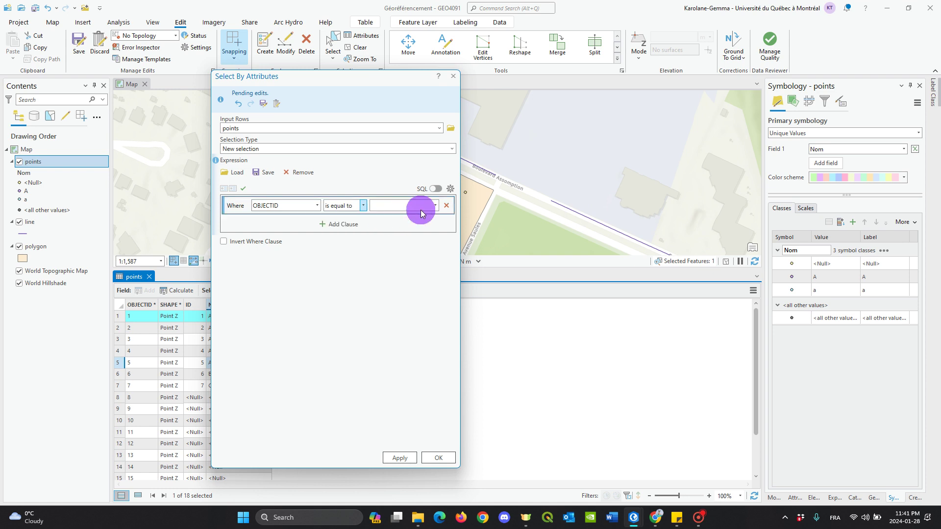
{"action": "left_click", "coordinate": [403, 323]}
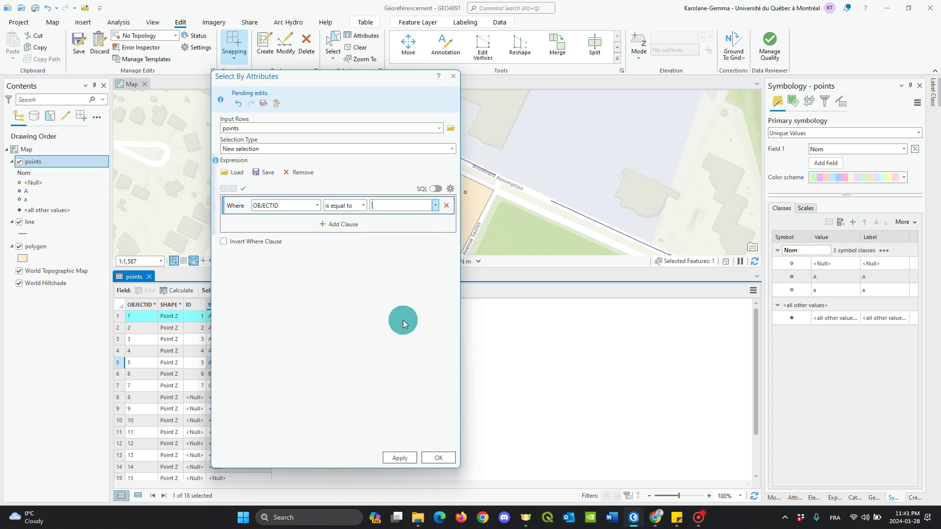
{"action": "left_click_drag", "start_coordinate": [289, 78], "coordinate": [422, 87]}
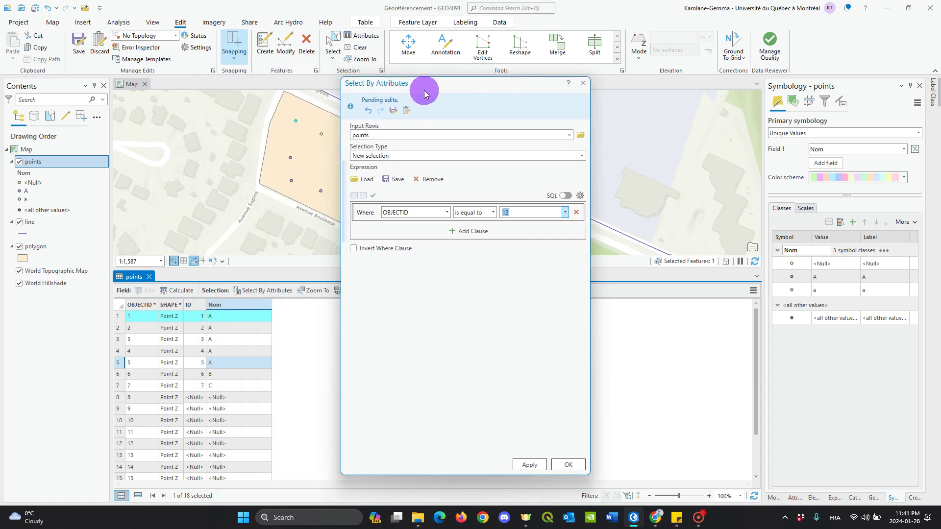
{"action": "left_click", "coordinate": [527, 464]}
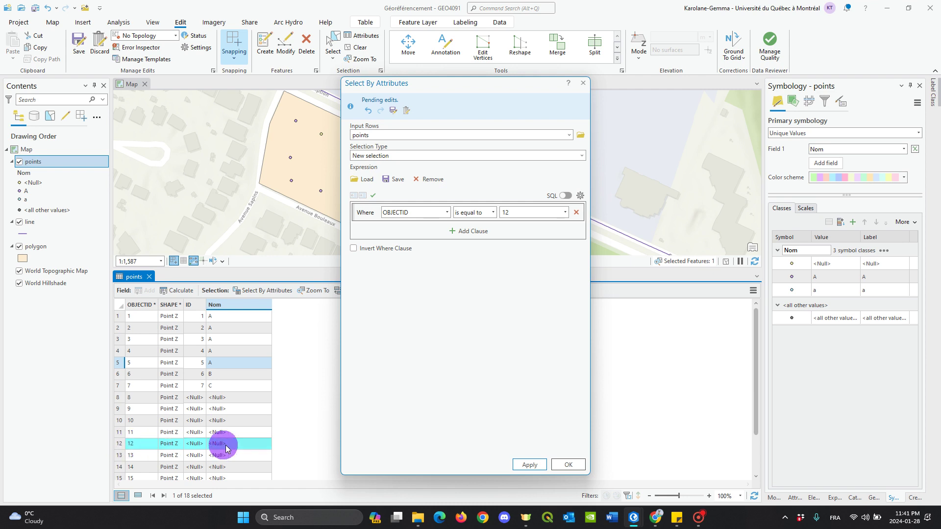
Calculate the selected record's Nom field with the Python expression "B" and close both tool dialogs.
{"action": "left_click", "coordinate": [179, 292]}
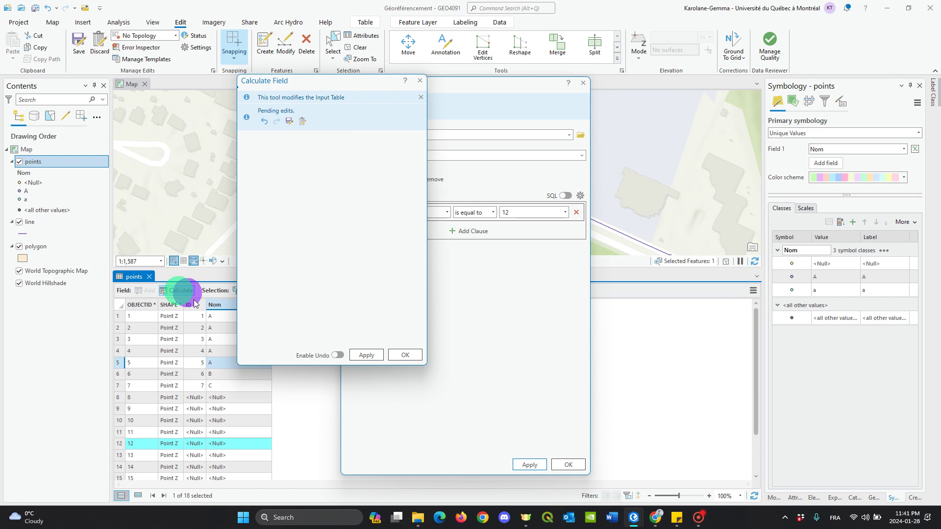
{"action": "scroll", "coordinate": [296, 336], "scroll_direction": "down", "scroll_amount": 1}
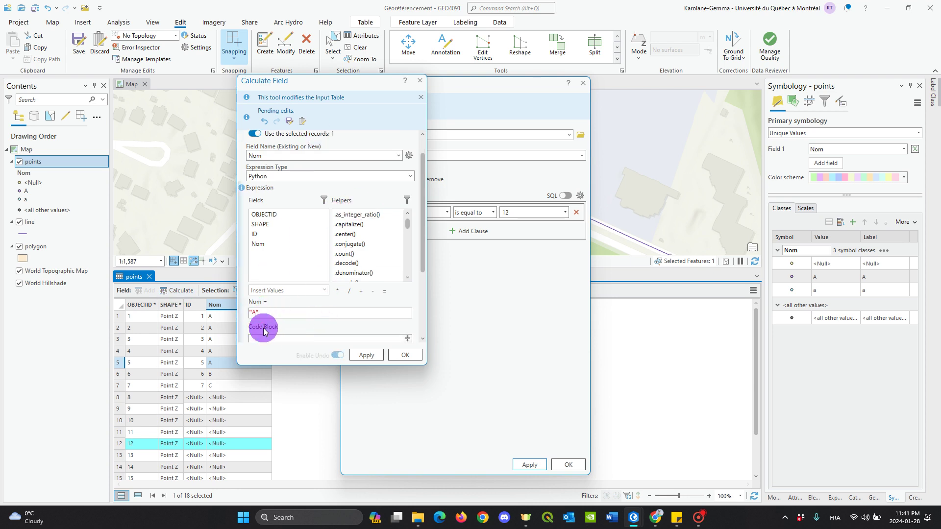
{"action": "key", "text": "Caps_Lock"}
{"action": "type", "text": "B"}
{"action": "key", "text": "Caps_Lock"}
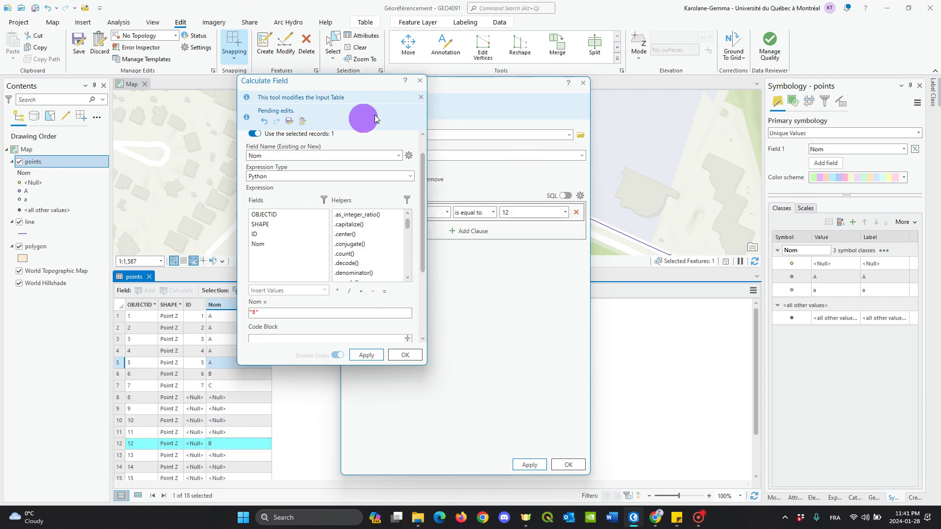
{"action": "left_click", "coordinate": [423, 83]}
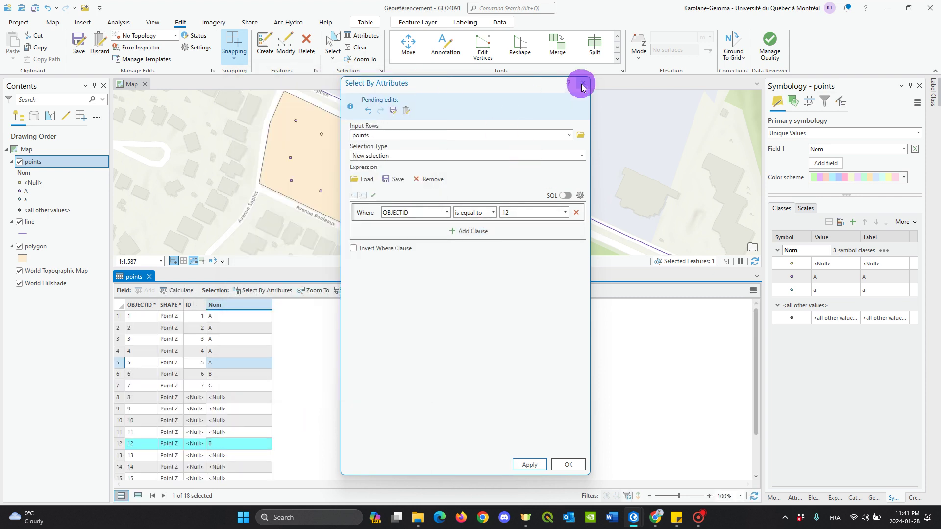
{"action": "left_click", "coordinate": [583, 82]}
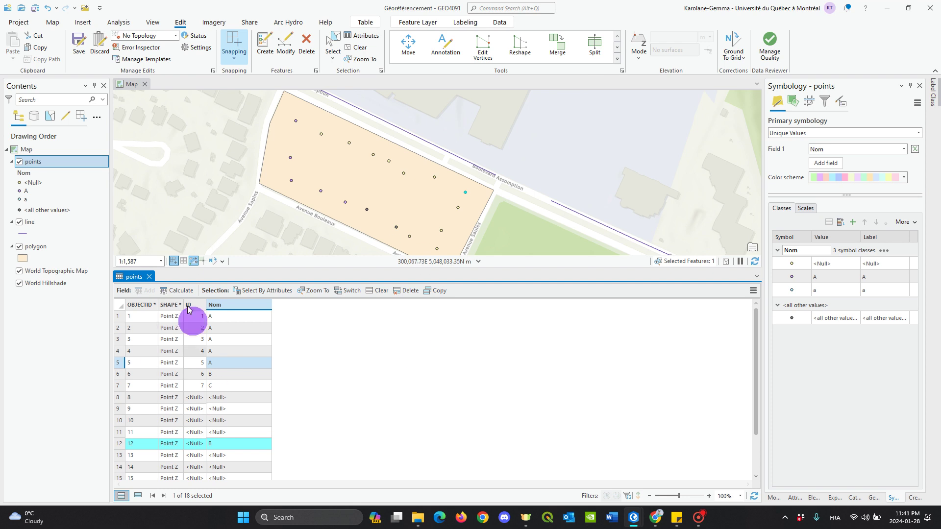
Save all pending edits and close the points attribute table.
{"action": "left_click", "coordinate": [79, 45]}
{"action": "left_click", "coordinate": [479, 273]}
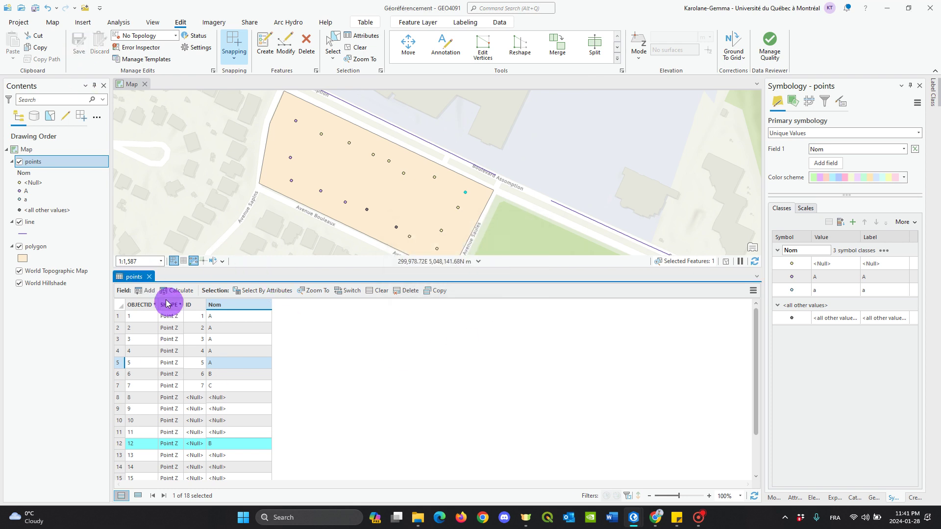
{"action": "left_click", "coordinate": [150, 278]}
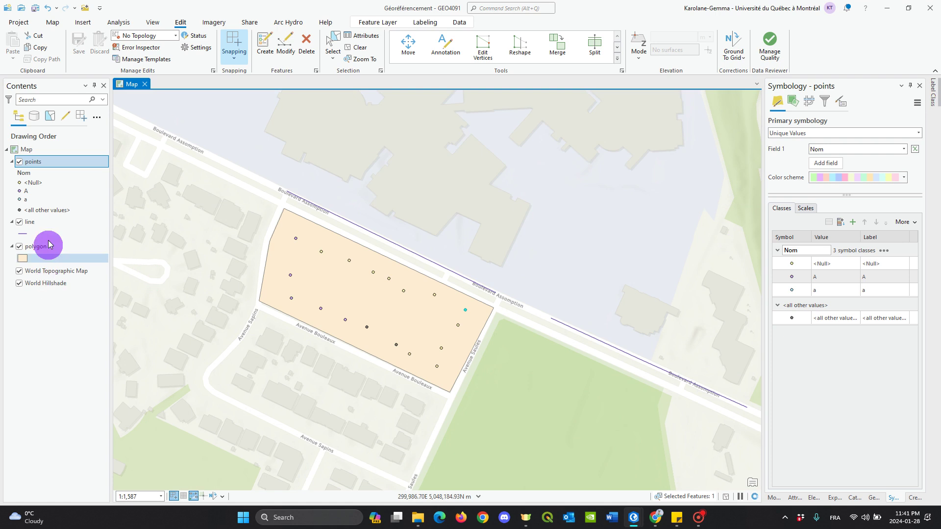
Regenerate the points layer's unique value classes by switching the symbology field to ID and back to Nom.
{"action": "left_click", "coordinate": [44, 221]}
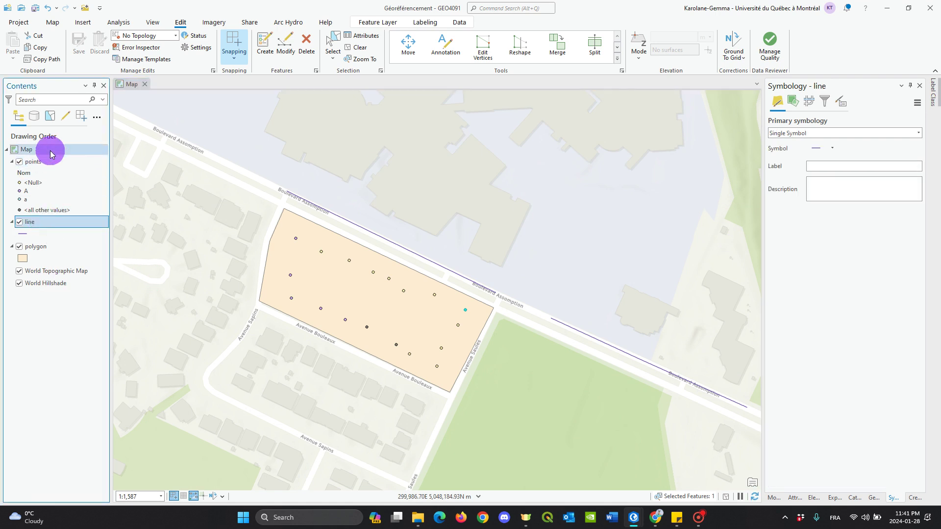
{"action": "right_click", "coordinate": [46, 165]}
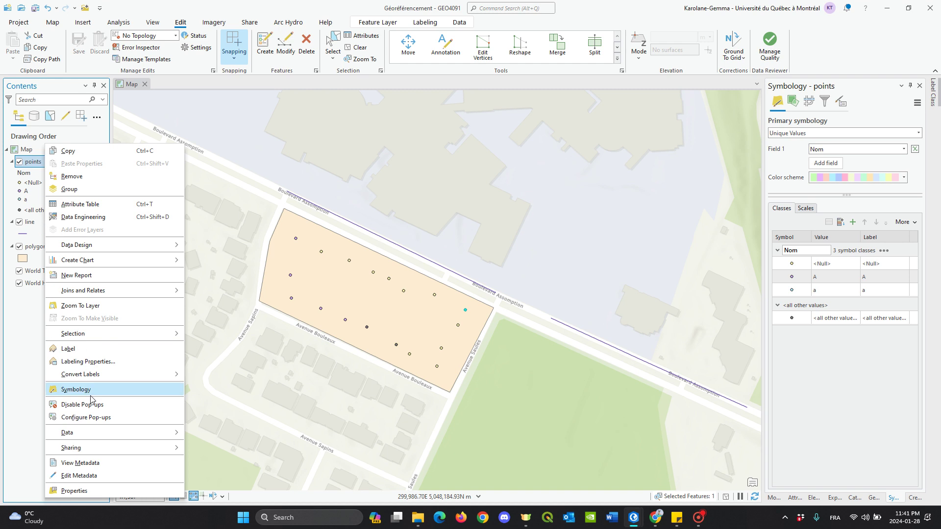
{"action": "right_click", "coordinate": [38, 169]}
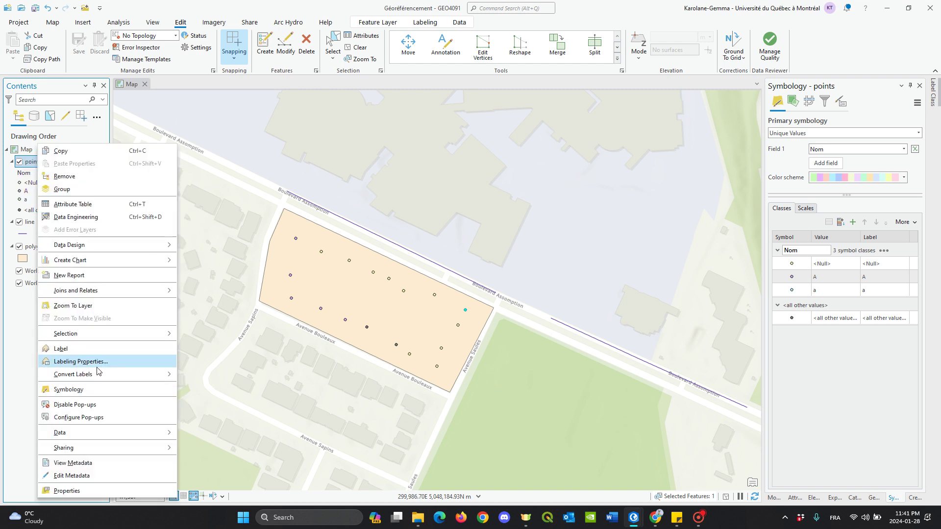
{"action": "left_click", "coordinate": [91, 390]}
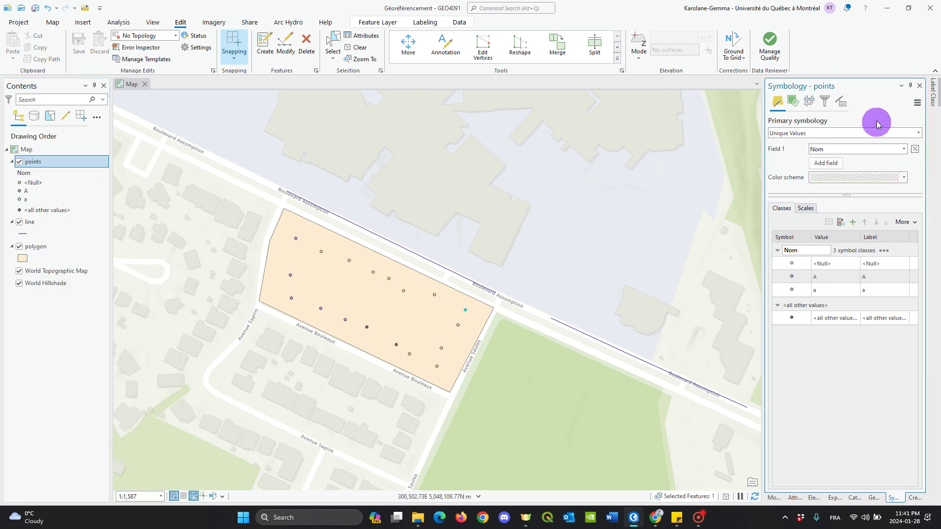
{"action": "left_click", "coordinate": [903, 151]}
{"action": "left_click", "coordinate": [842, 160]}
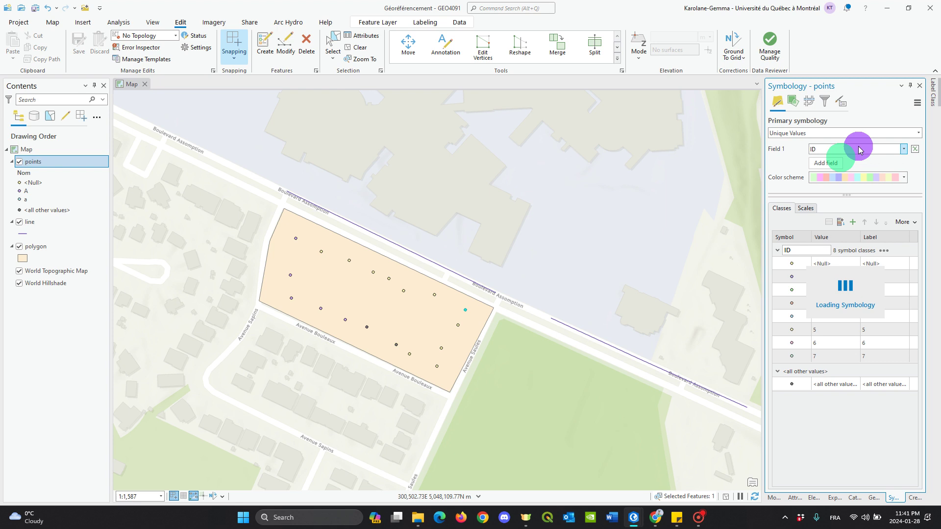
{"action": "left_click", "coordinate": [841, 150]}
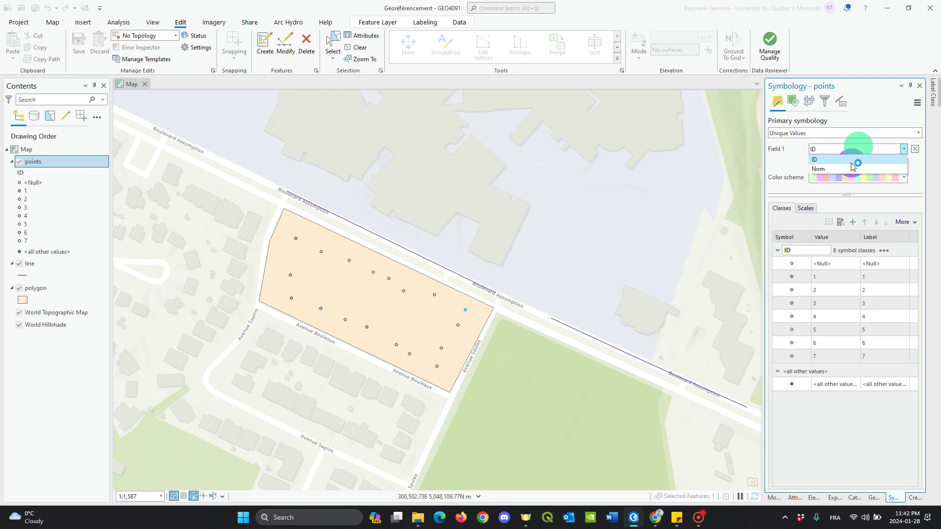
{"action": "left_click", "coordinate": [825, 169]}
{"action": "left_click", "coordinate": [851, 407]}
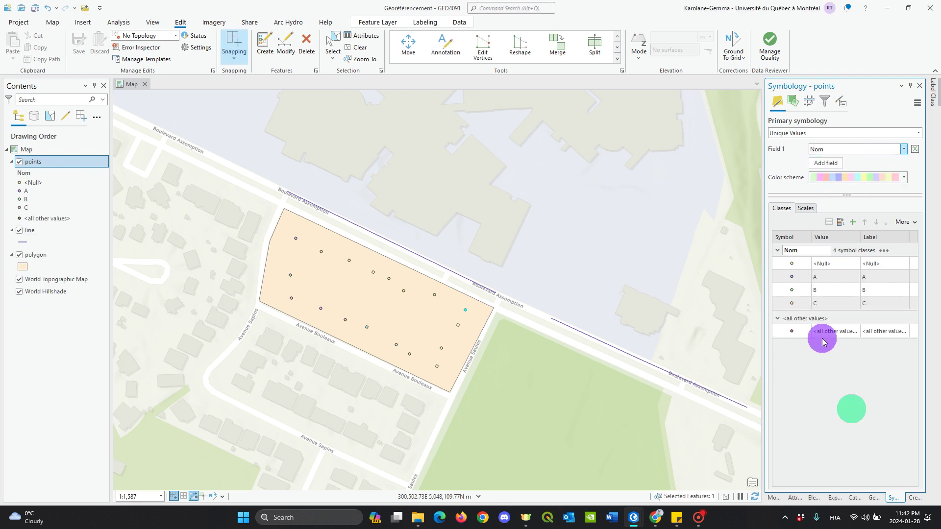
Clear the feature selection and hide the polygon layer around the points.
{"action": "left_click", "coordinate": [336, 38]}
{"action": "left_click", "coordinate": [475, 156]}
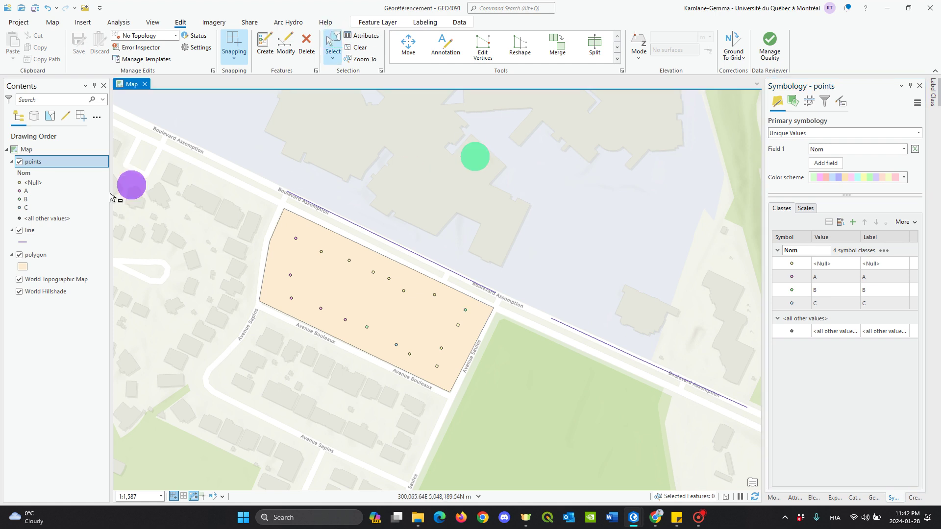
{"action": "left_click", "coordinate": [20, 255]}
{"action": "scroll", "coordinate": [347, 309], "scroll_direction": "up", "scroll_amount": 5}
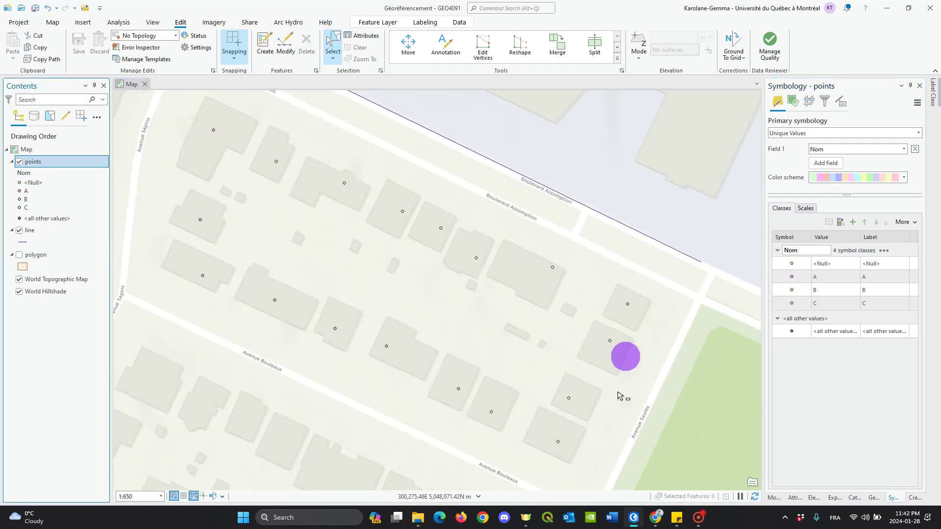
Remove the <all other values> class from the points symbology.
{"action": "left_click", "coordinate": [877, 275]}
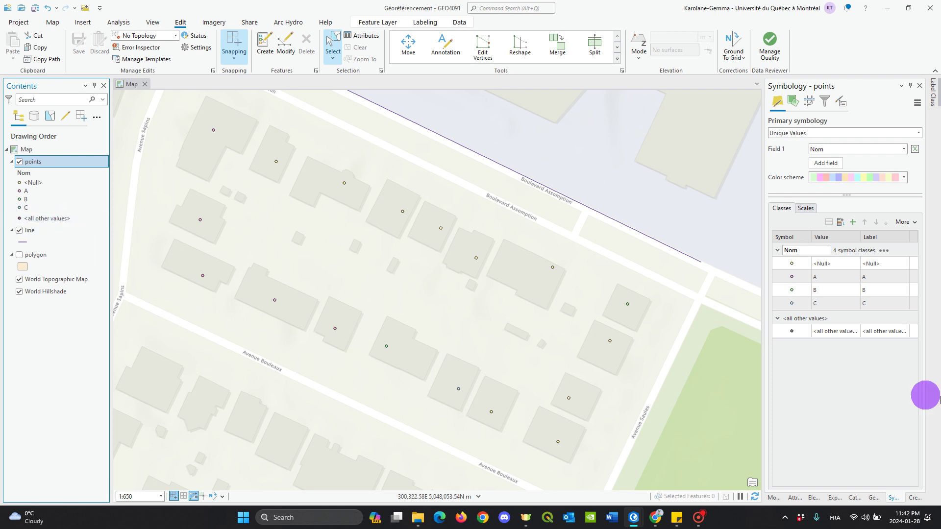
{"action": "left_click", "coordinate": [806, 333]}
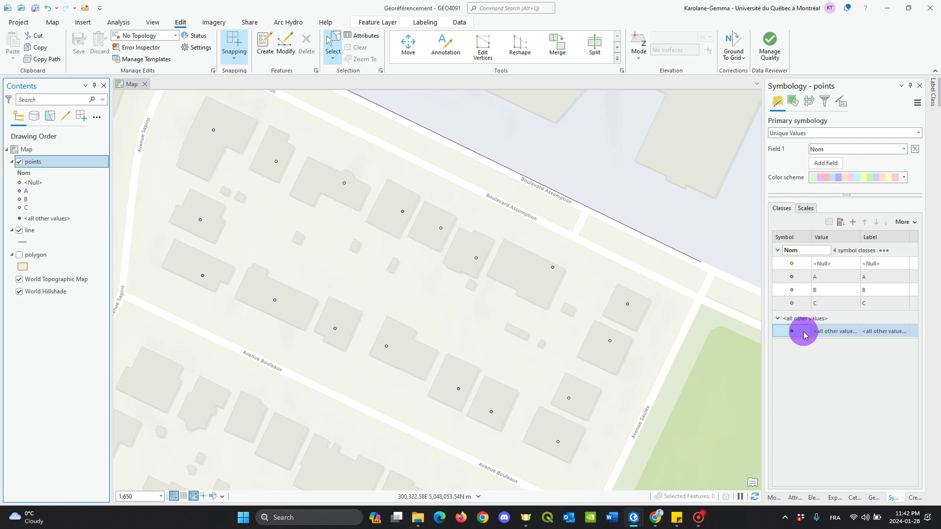
{"action": "right_click", "coordinate": [804, 335]}
{"action": "right_click", "coordinate": [841, 332]}
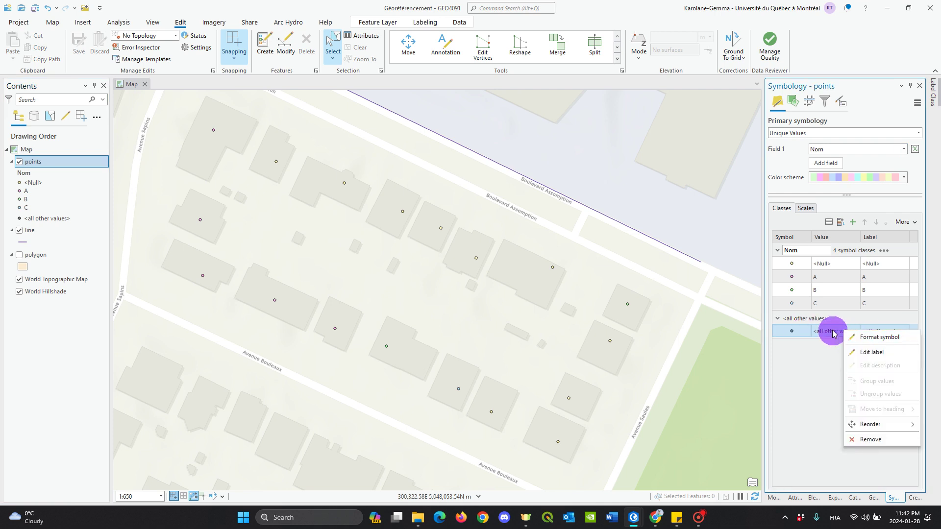
{"action": "left_click", "coordinate": [867, 438]}
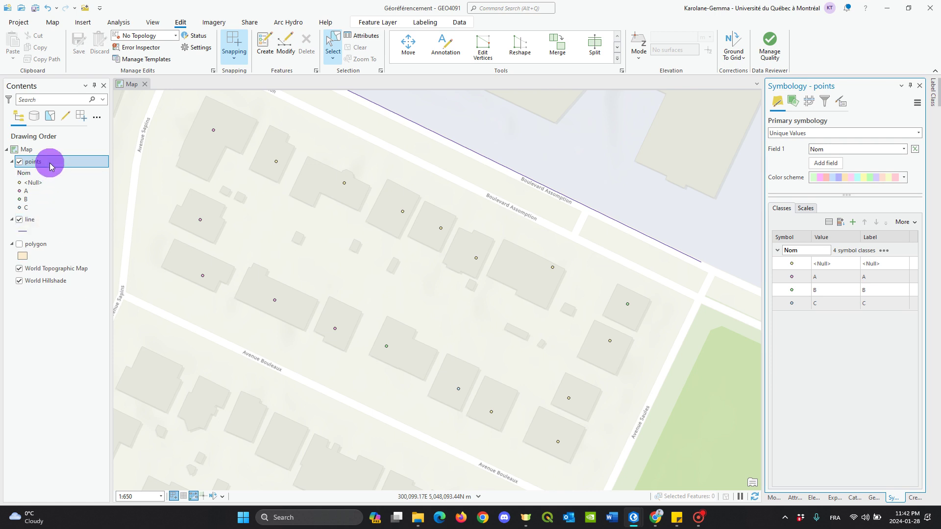
Replace the points layer's label expression with the Arcade expression $feature.Nom, apply it, and turn on the layer's labels.
{"action": "right_click", "coordinate": [72, 165]}
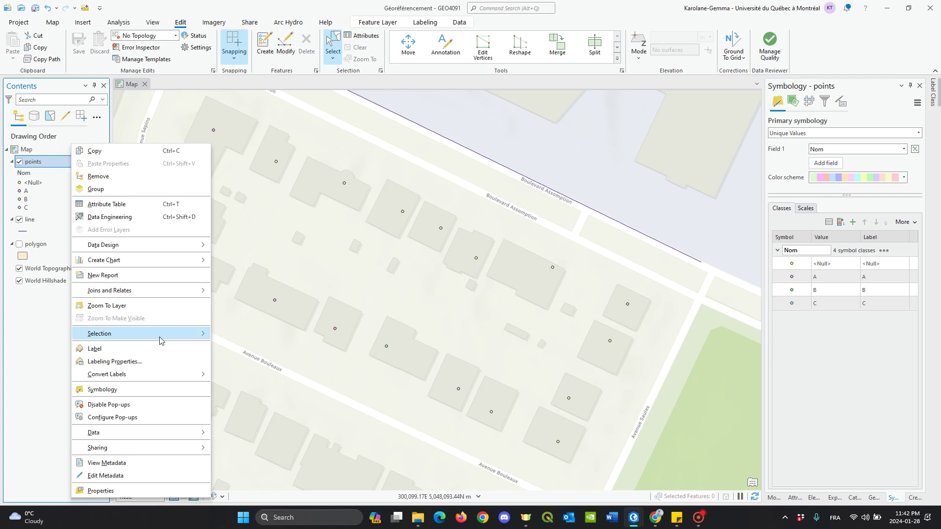
{"action": "left_click", "coordinate": [152, 362]}
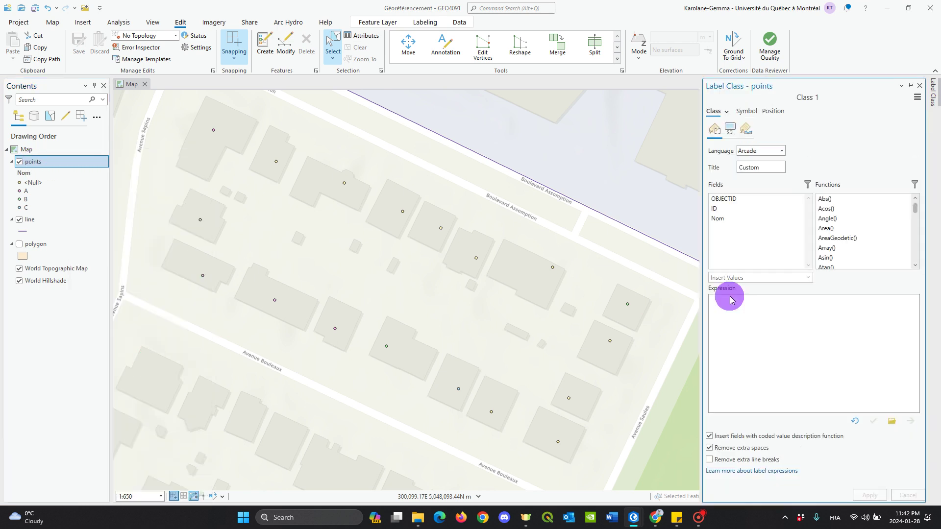
{"action": "left_click_drag", "start_coordinate": [814, 312], "coordinate": [661, 305]}
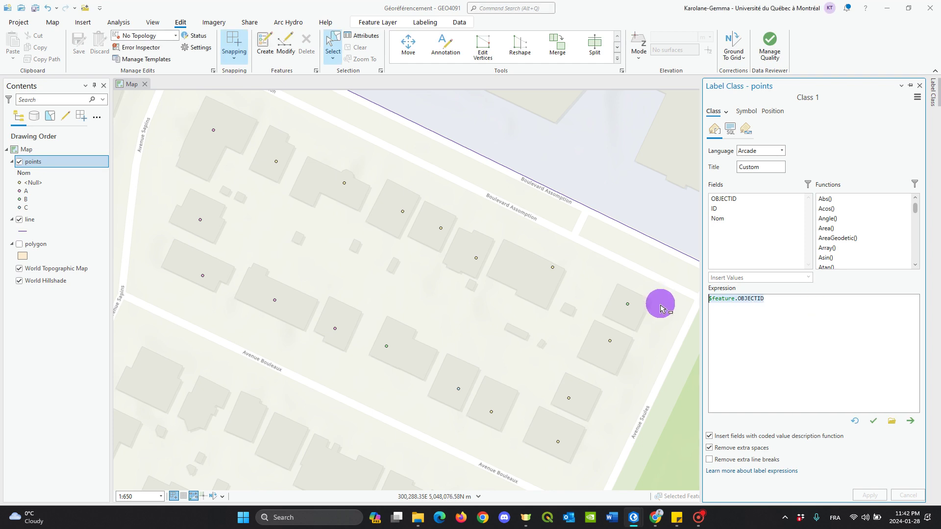
{"action": "key", "text": "BackSpace"}
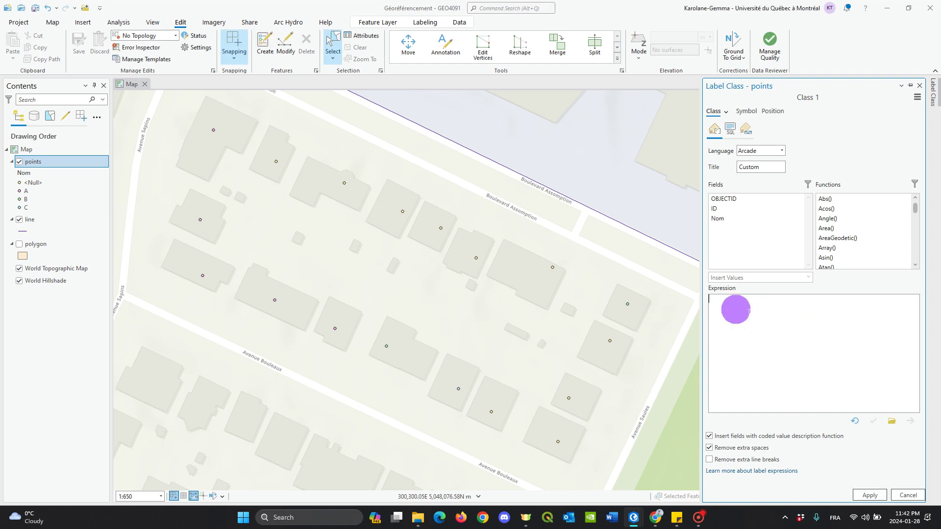
{"action": "double_click", "coordinate": [747, 218]}
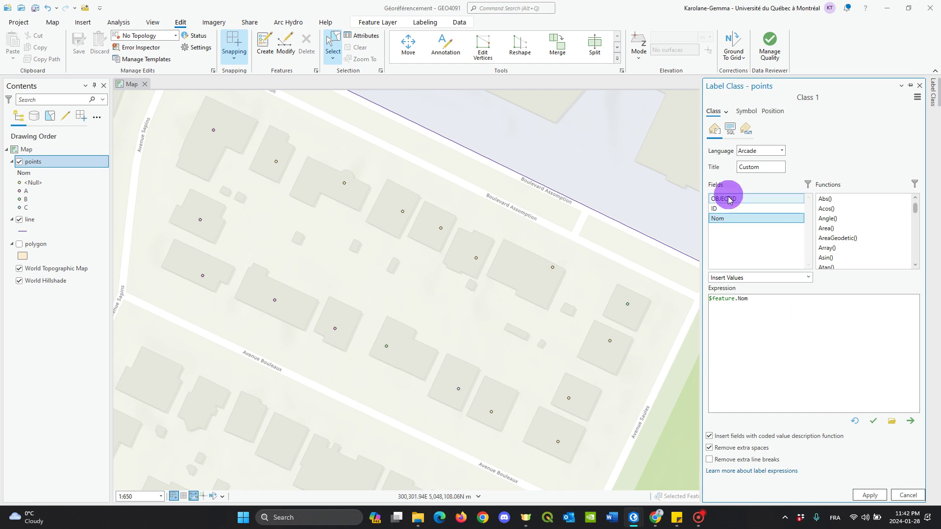
{"action": "left_click", "coordinate": [874, 496]}
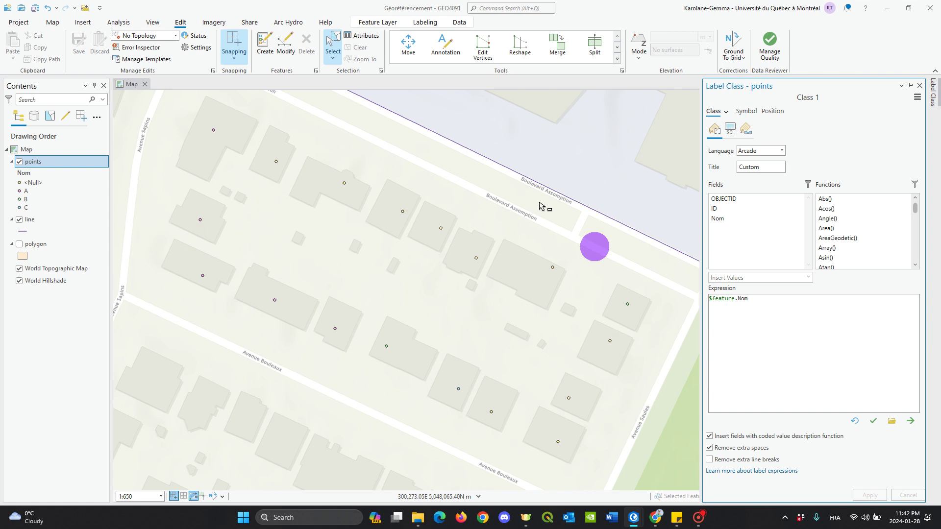
{"action": "right_click", "coordinate": [58, 165]}
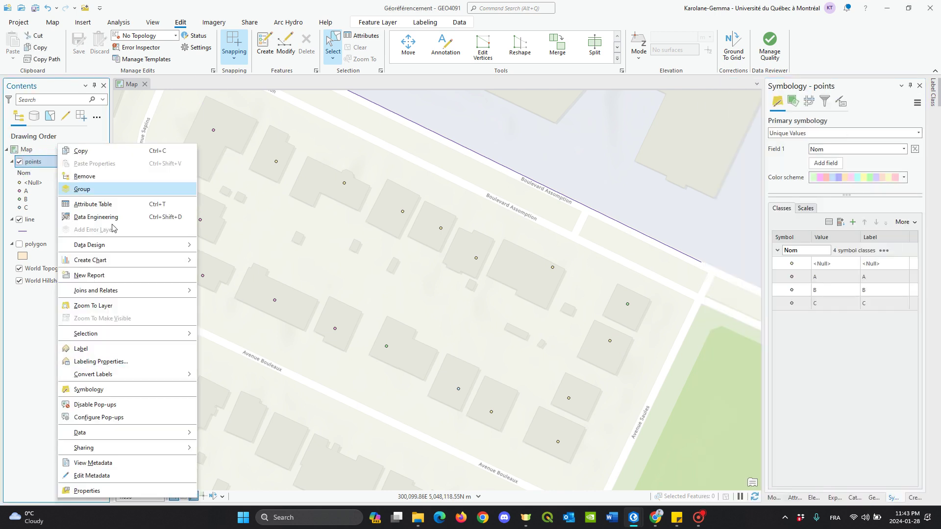
{"action": "left_click", "coordinate": [98, 348]}
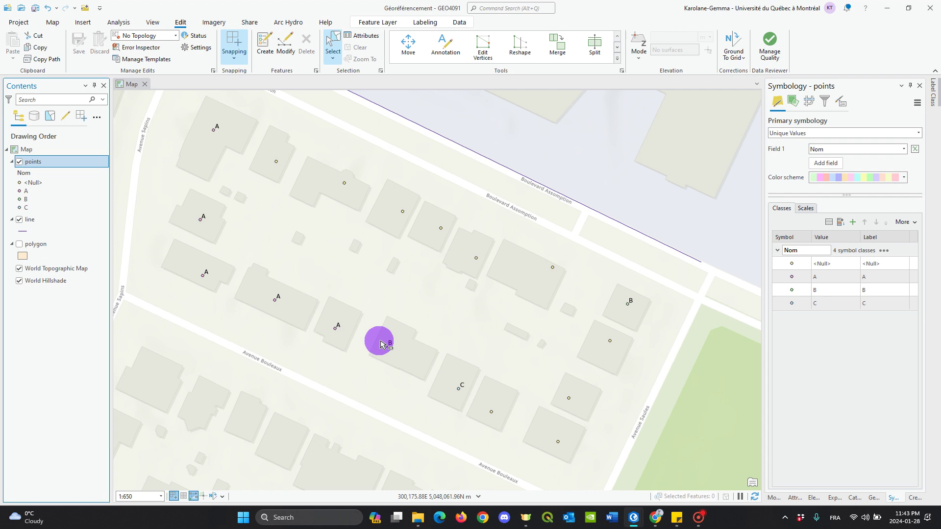